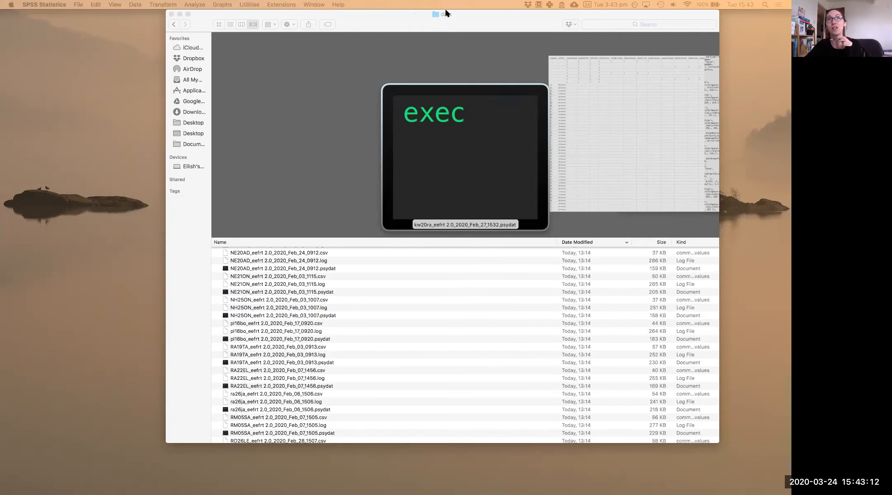
- Look through the participant files in the data folder and preview NE20AD_eefrt 2.0_2020_Feb_24_0912.csv
scroll(302, 309, "down", 8)
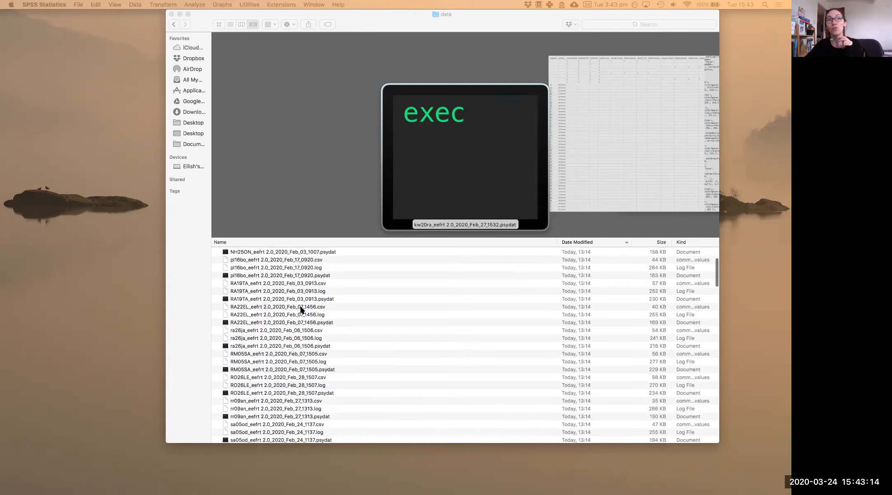
scroll(302, 309, "down", 15)
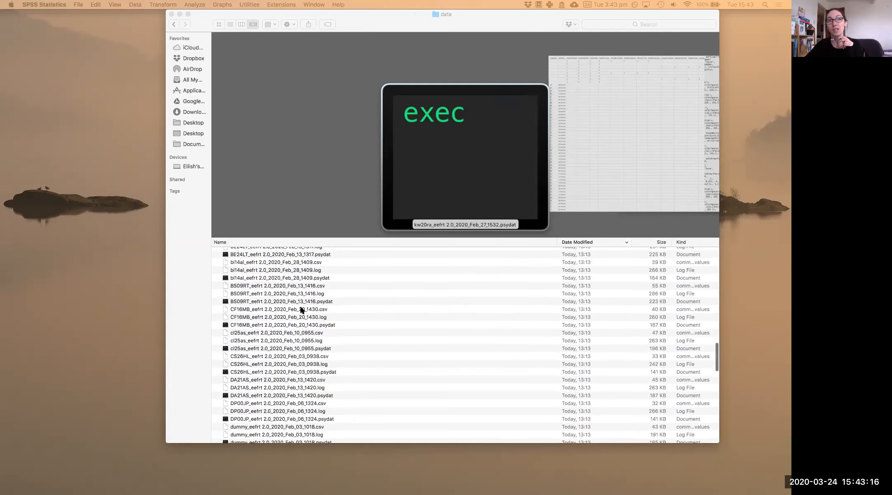
scroll(301, 309, "up", 20)
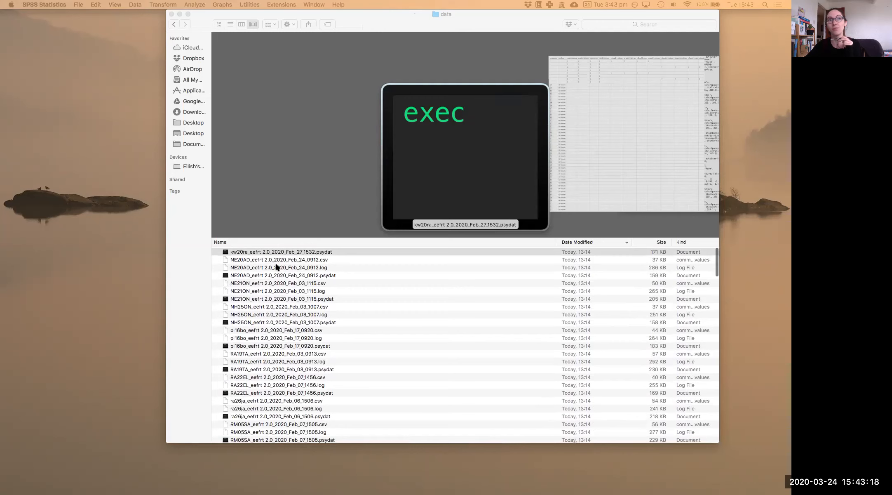
left_click(253, 259)
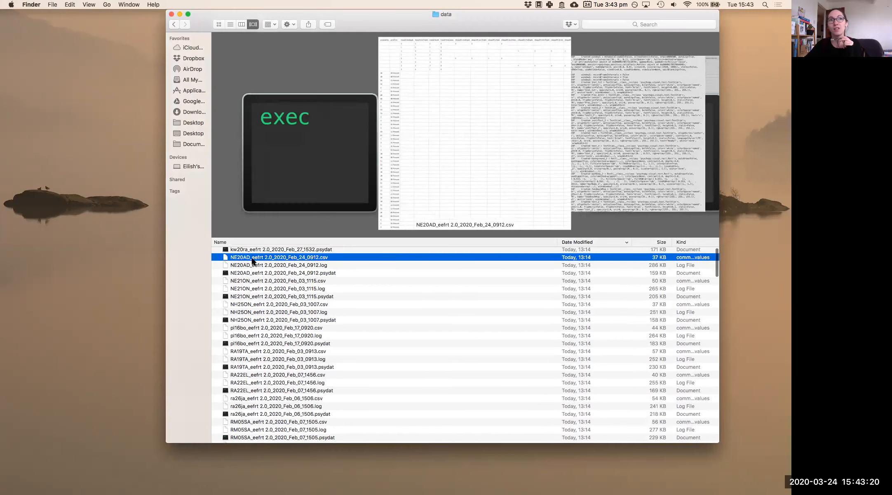
scroll(252, 260, "down", 1)
scroll(249, 259, "up", 1)
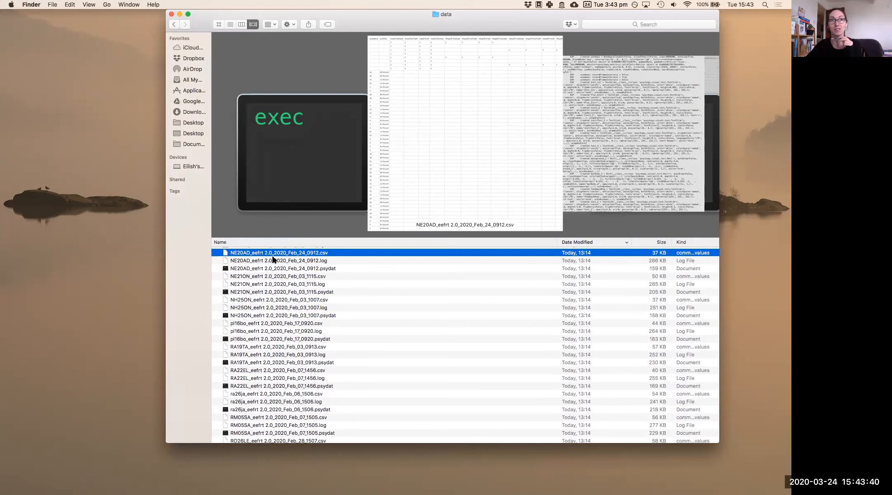
- Compare the previews of the .csv, .log and .psydat files for NE20AD_eefrt 2.0_2020_Feb_24_0912
left_click(245, 253)
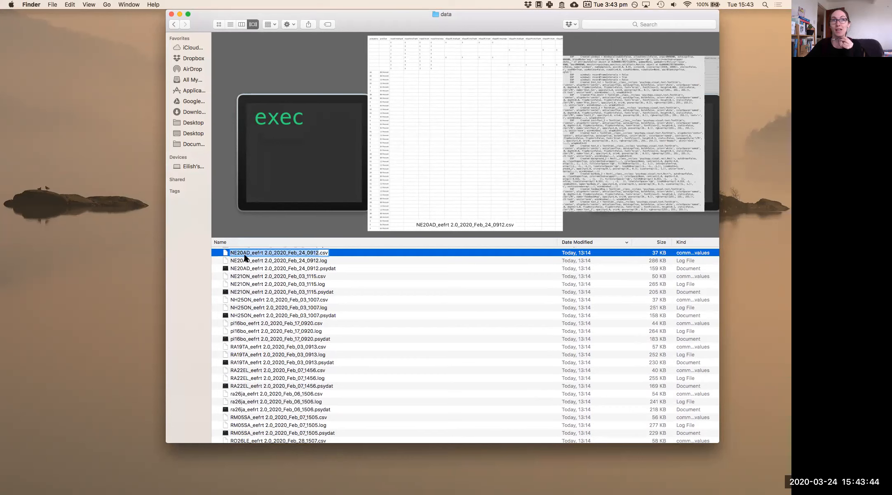
left_click(244, 259)
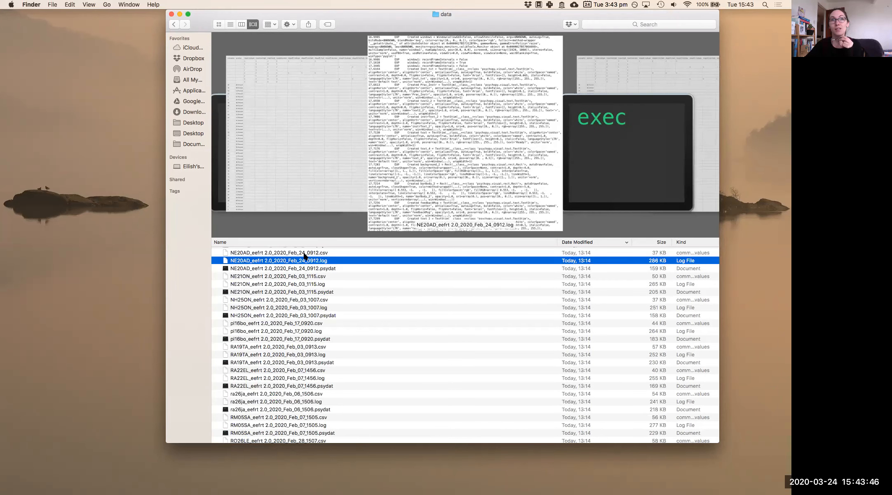
left_click(304, 253)
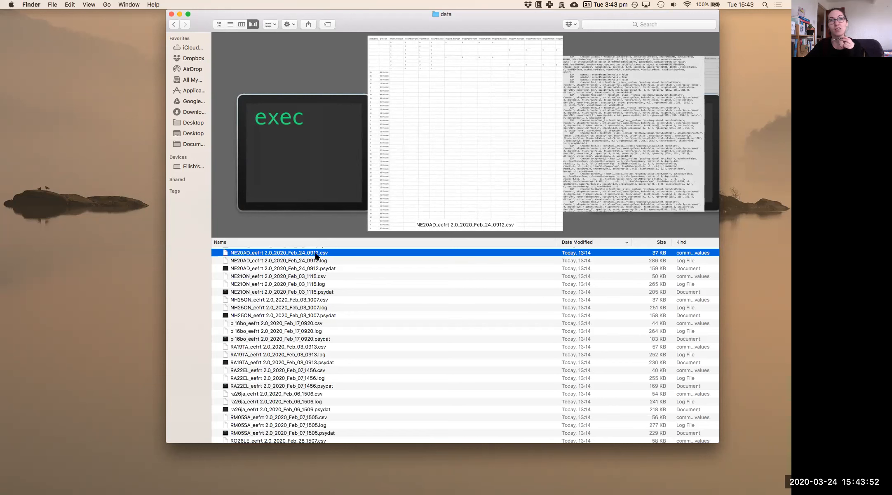
left_click(243, 261)
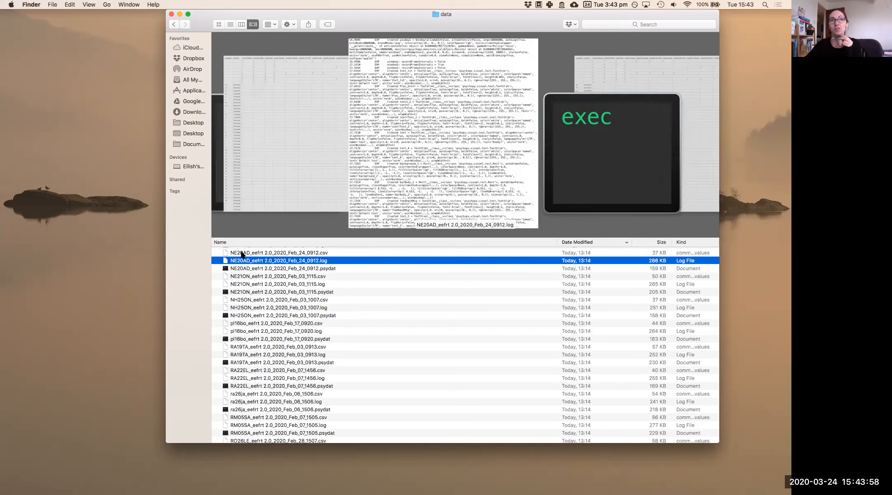
left_click(241, 253)
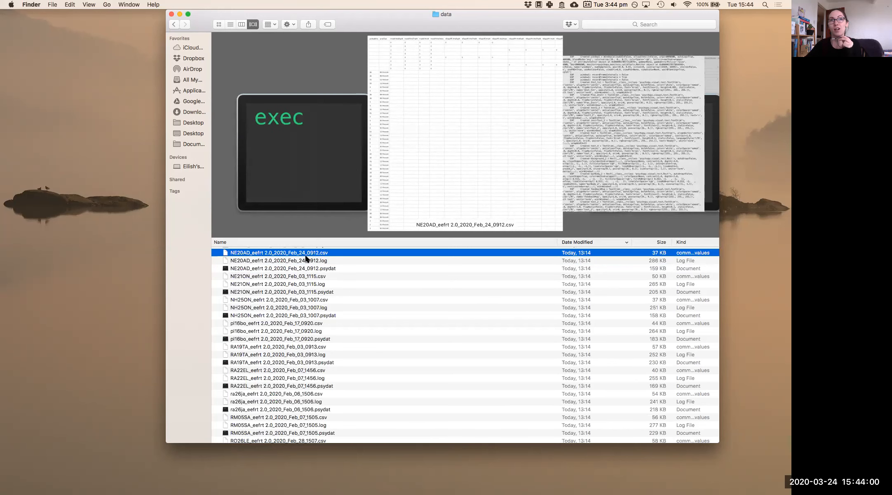
left_click(327, 262)
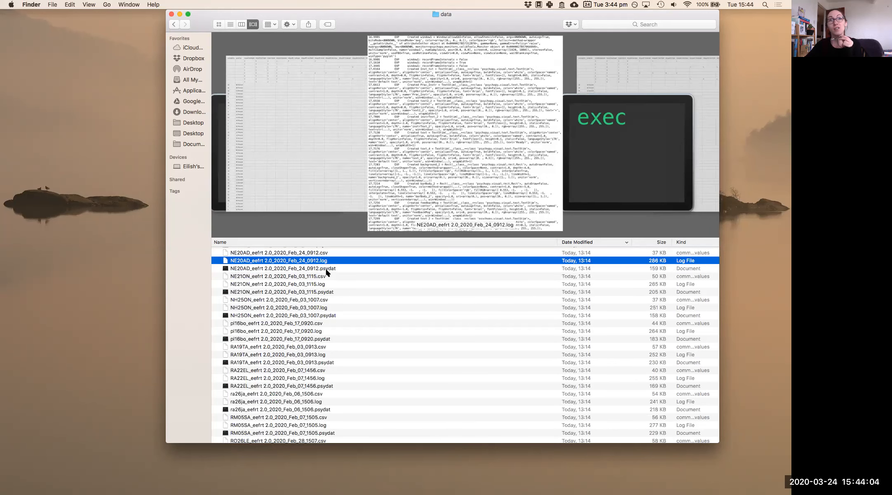
left_click(326, 270)
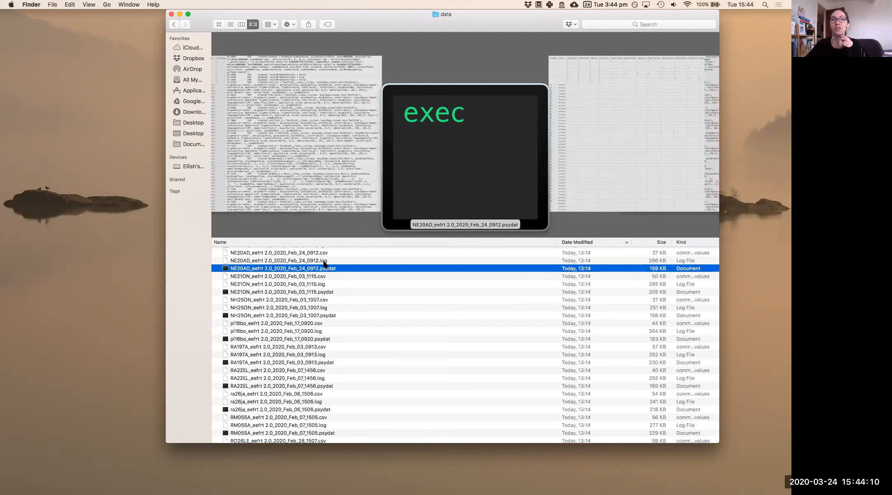
left_click(325, 262)
left_click(325, 268)
left_click(322, 261)
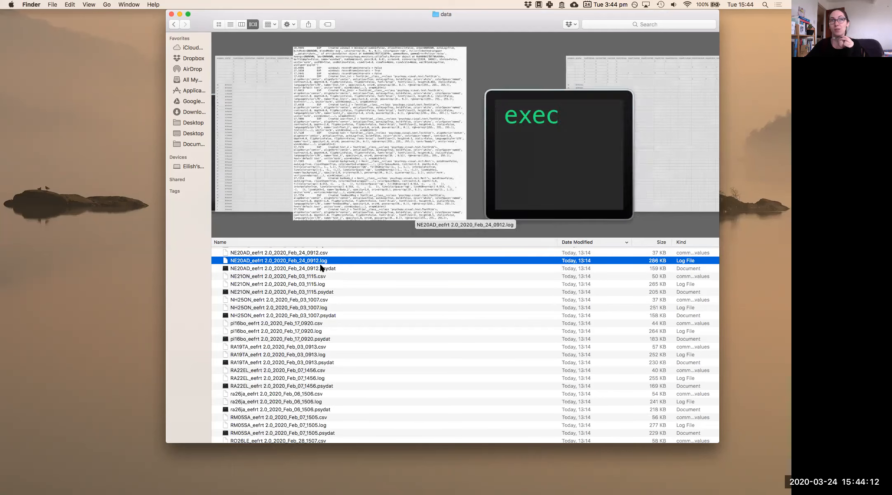
left_click(322, 267)
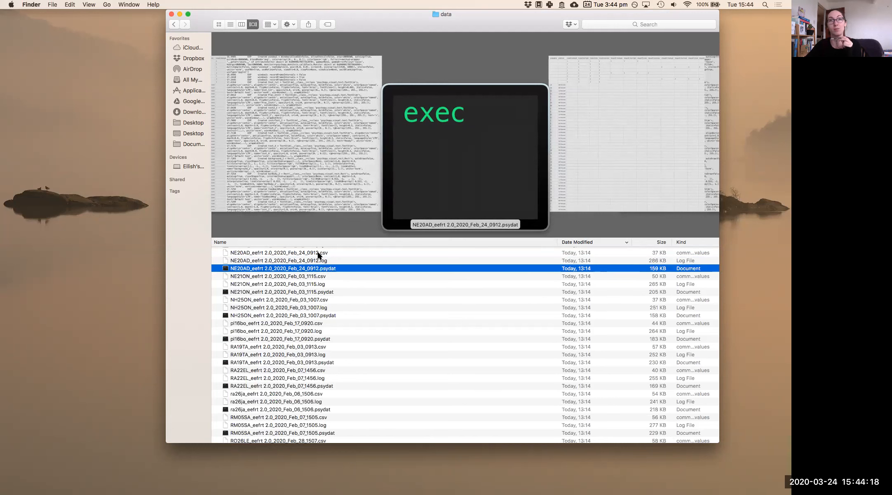
- Open the file NE20AD_eefrt 2.0_2020_Feb_24_0912.csv in Excel
left_click(318, 253)
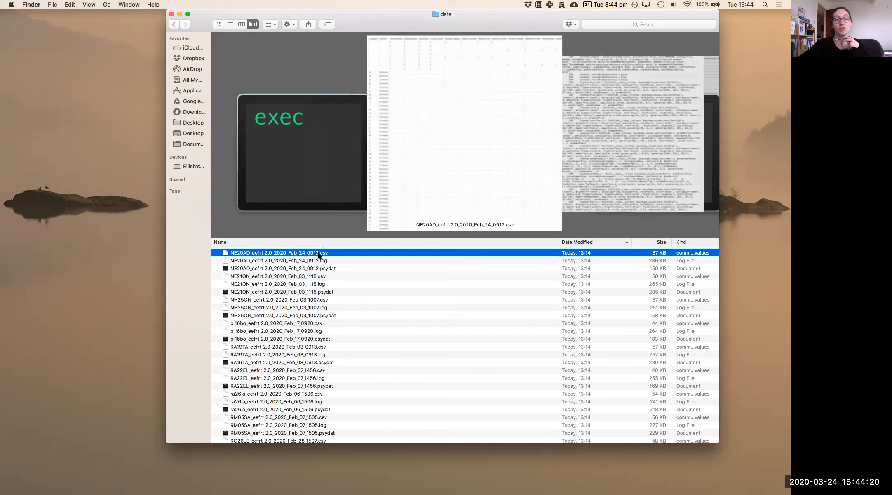
right_click(318, 253)
mouse_move(361, 268)
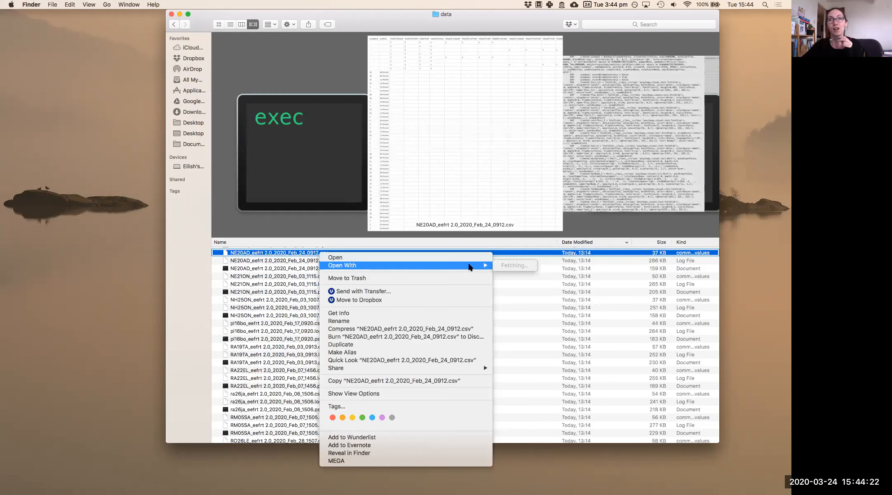
left_click(519, 301)
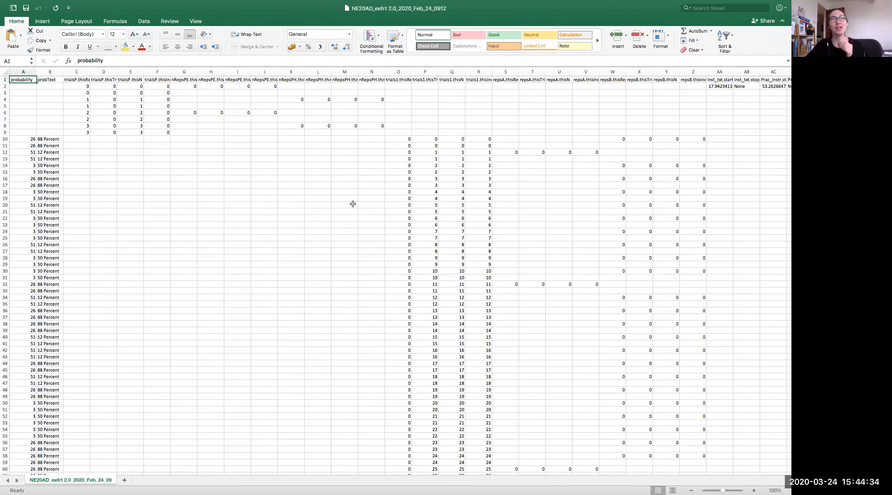
- Take the workbook window out of full screen, move it toward the upper-left of the desktop and enlarge it
mouse_move(33, 11)
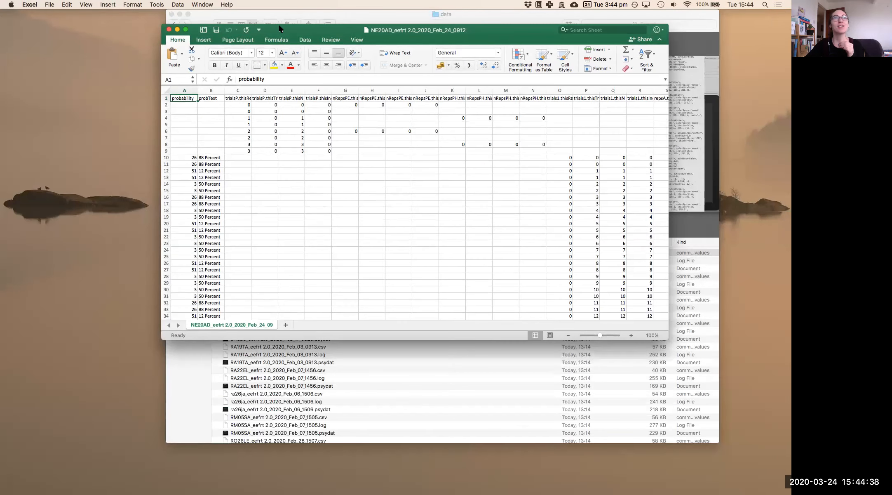
left_click_drag(281, 28, 183, 8)
left_click_drag(589, 326, 745, 450)
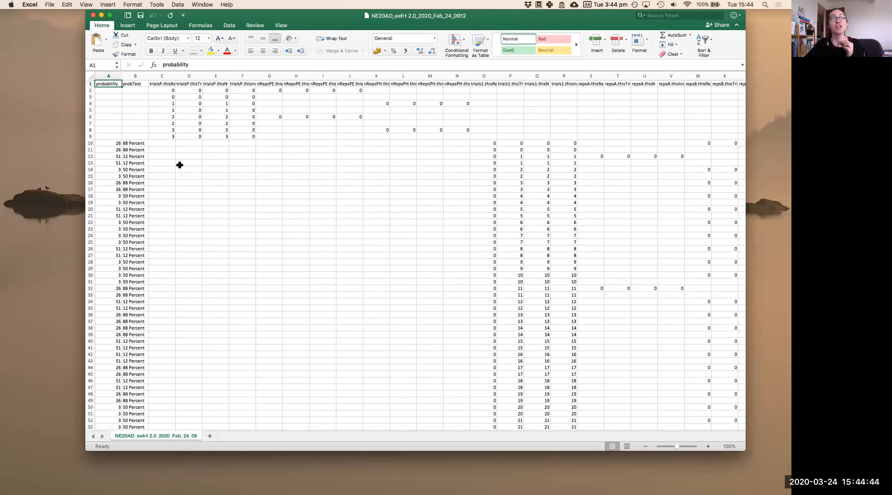
- Delete rows 2 to 9, above the first row that has a probability value
left_click(106, 103)
left_click_drag(91, 89, 92, 136)
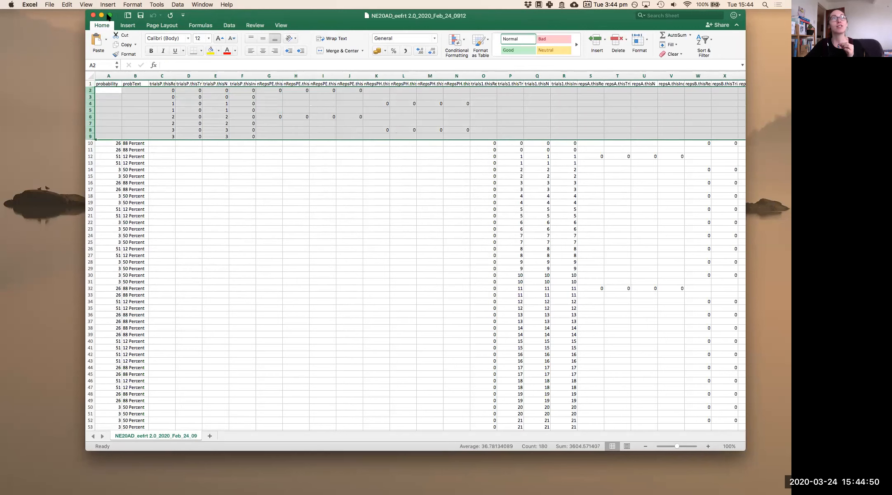
left_click(67, 5)
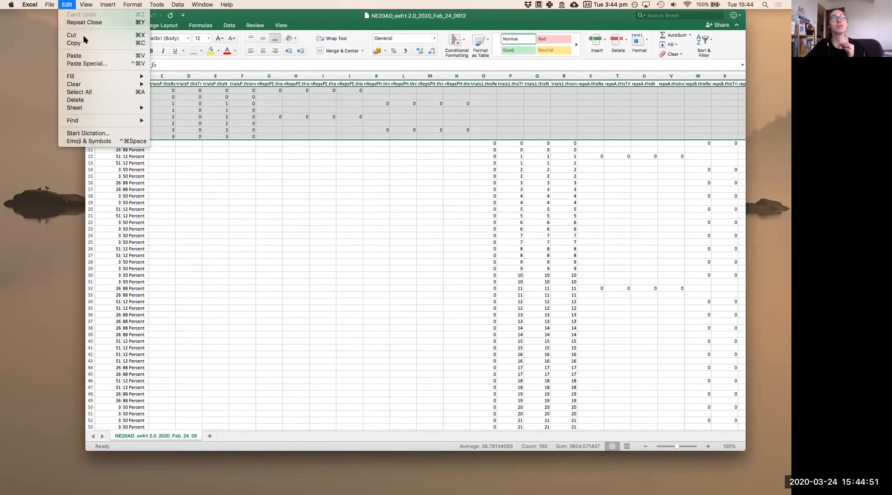
left_click(105, 99)
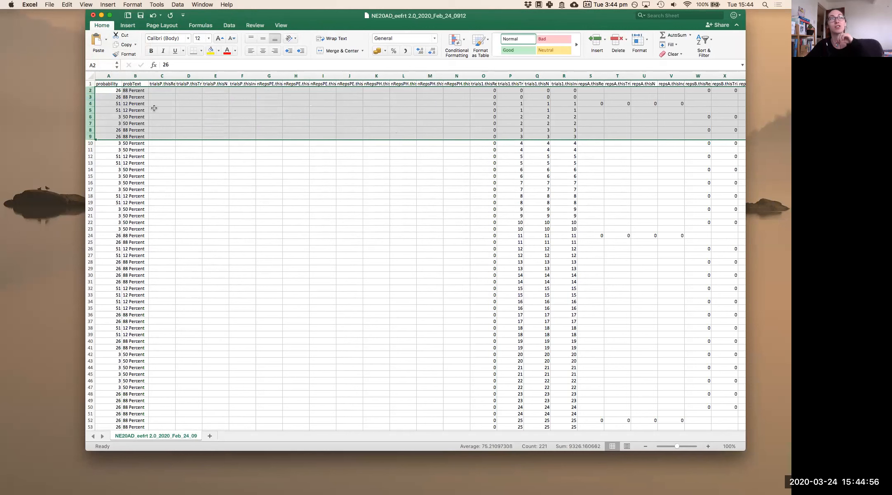
key("Right")
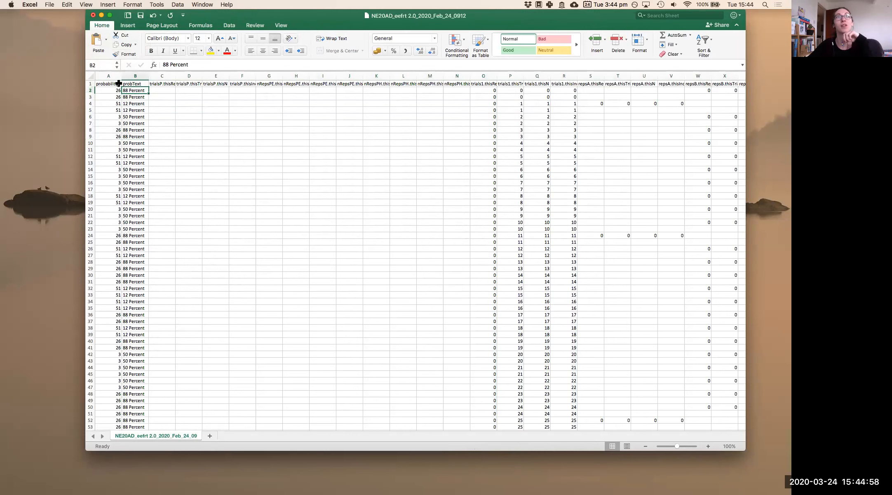
- Examine the probability and probText columns, comparing the numeric codes with their percentage labels
left_click(110, 83)
left_click(108, 77)
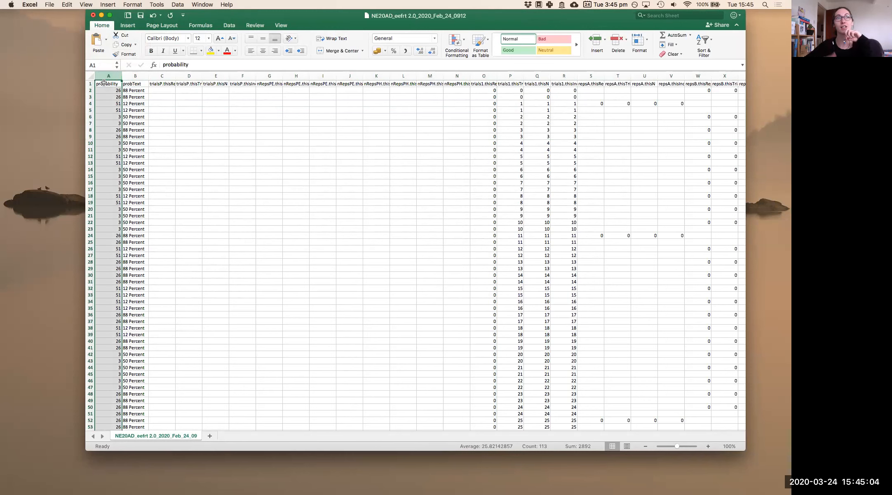
left_click(114, 84)
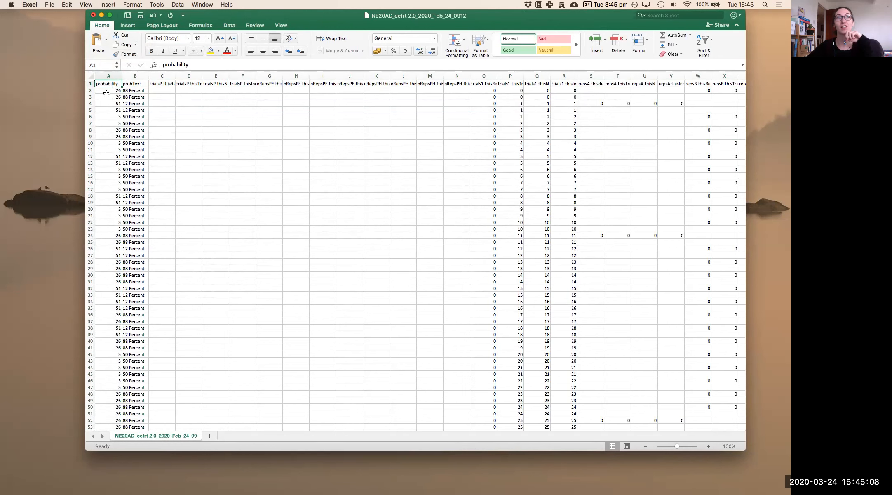
left_click(107, 76)
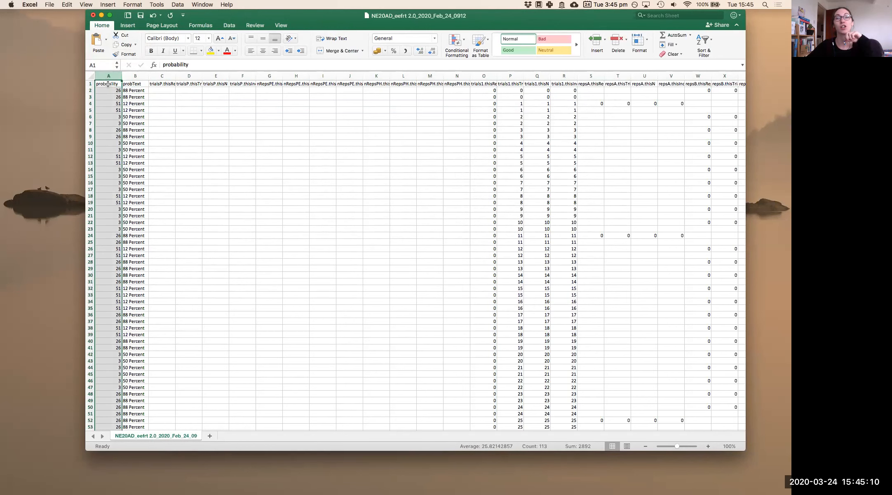
left_click(135, 76)
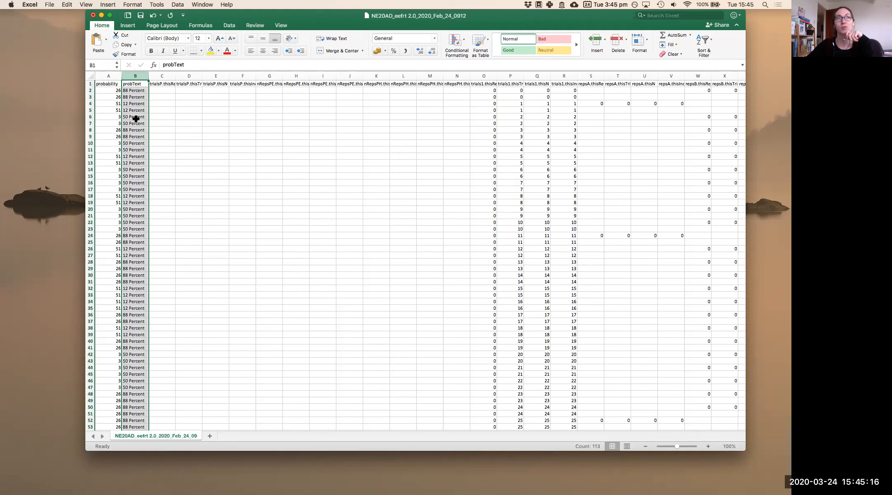
left_click(137, 155)
key("Up")
key("Up")
key("Up")
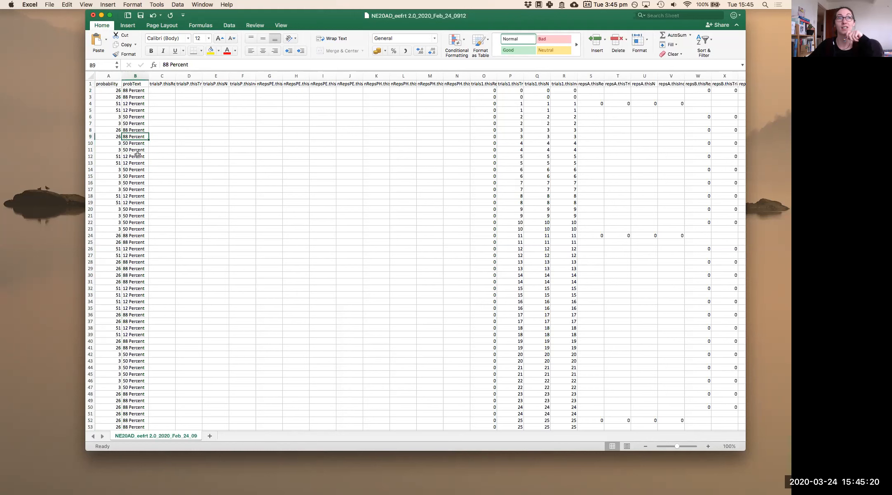
- Highlight the whole probText column with a yellow fill
left_click(127, 77)
left_click(210, 50)
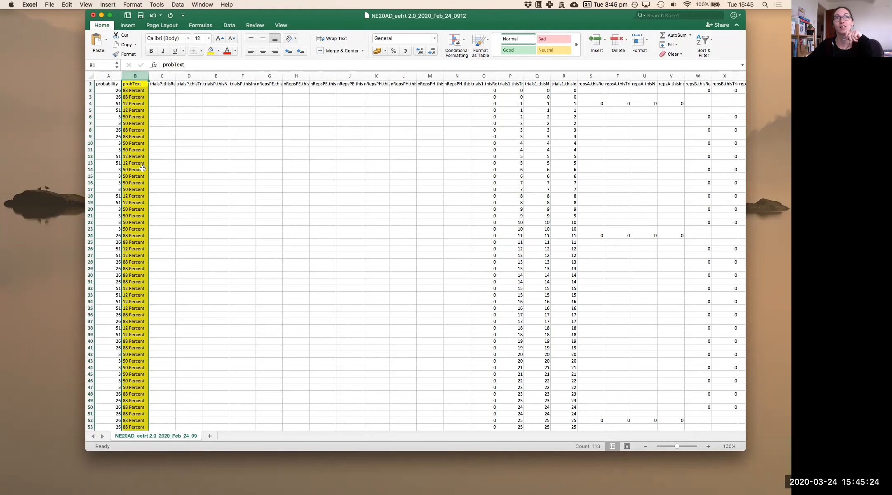
left_click(161, 195)
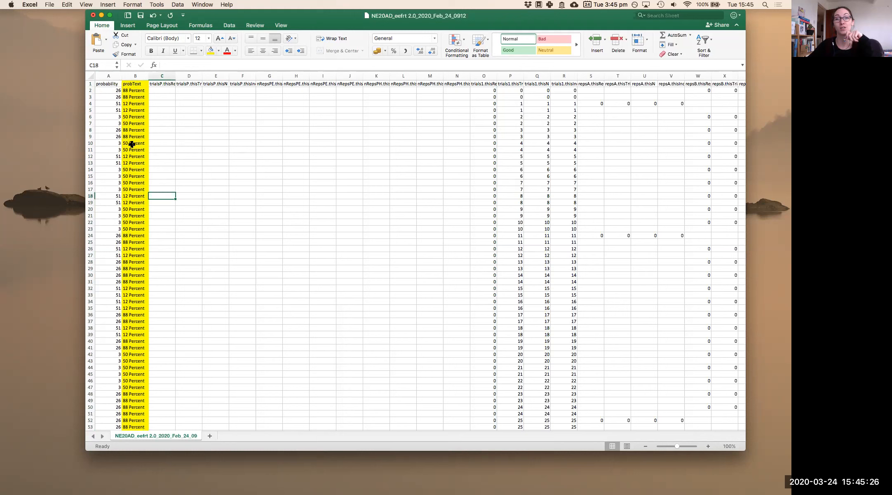
- Delete columns C to O, from trialsP.thisRepN through the trials1 repetition column
left_click_drag(162, 77, 488, 83)
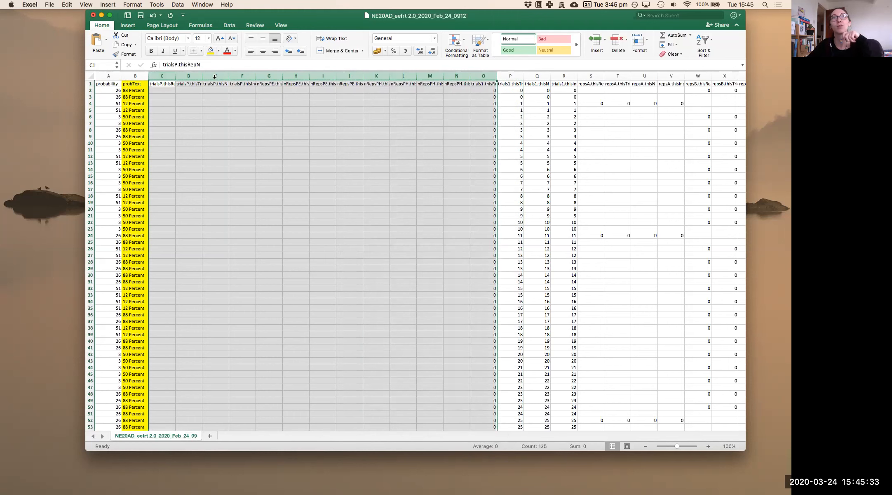
left_click(65, 4)
left_click(88, 99)
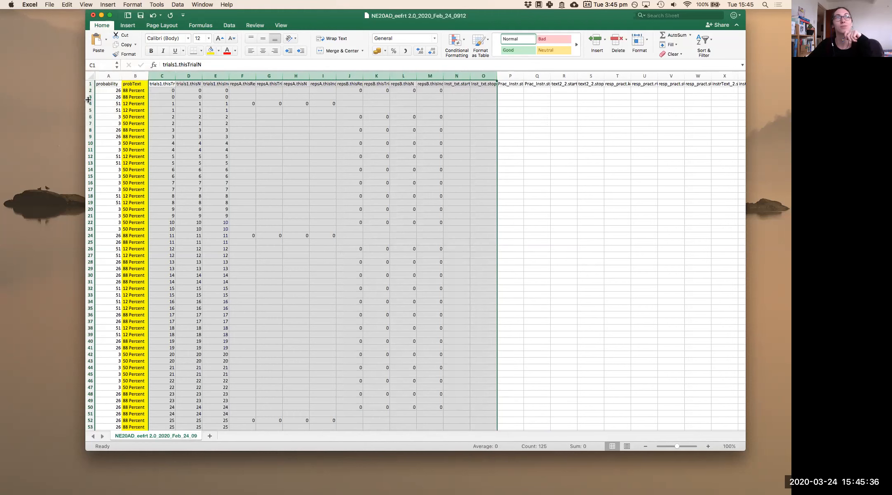
left_click(189, 156)
- Widen the trials1.thisTrialN column so its full header fits, and review its trial numbers down to the last row
left_click_drag(200, 74, 207, 75)
left_click(178, 83)
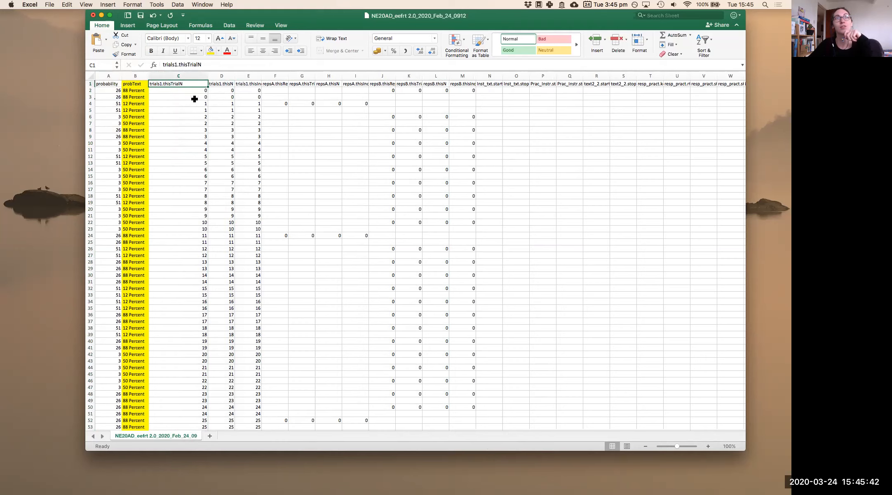
scroll(195, 99, "down", 10)
scroll(208, 152, "up", 10)
left_click(193, 90)
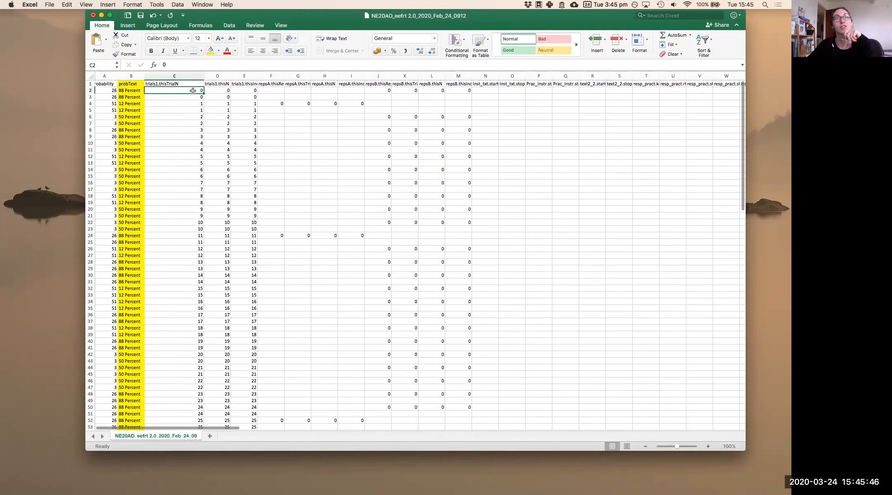
scroll(192, 103, "down", 10)
scroll(192, 106, "down", 15)
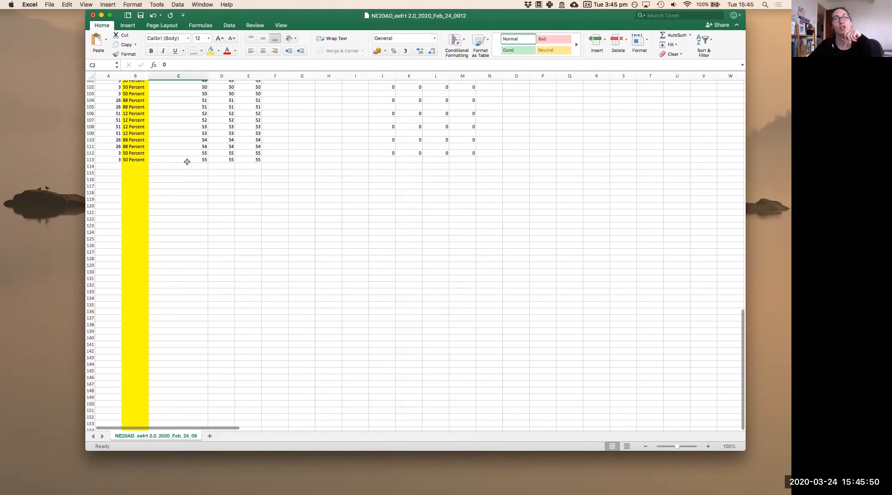
- Highlight the whole trial_select.keys column with a yellow fill
left_click(187, 161)
scroll(187, 156, "up", 20)
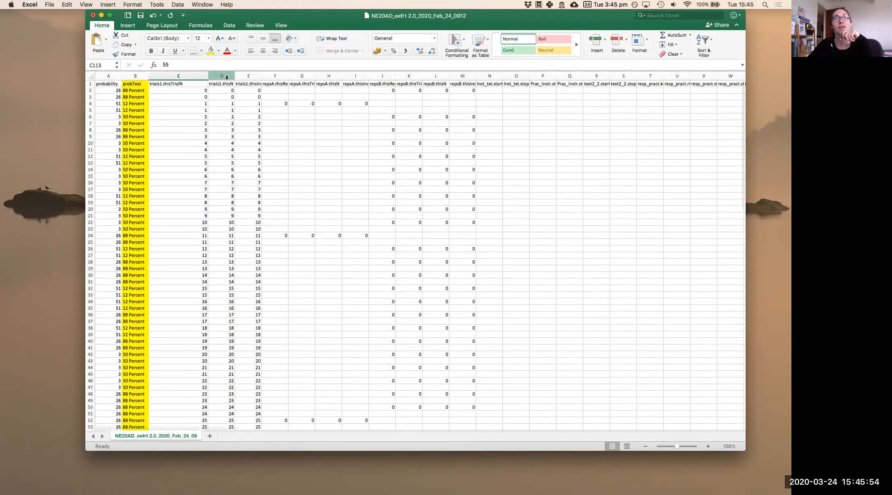
scroll(310, 102, "right", 1)
scroll(309, 102, "right", 10)
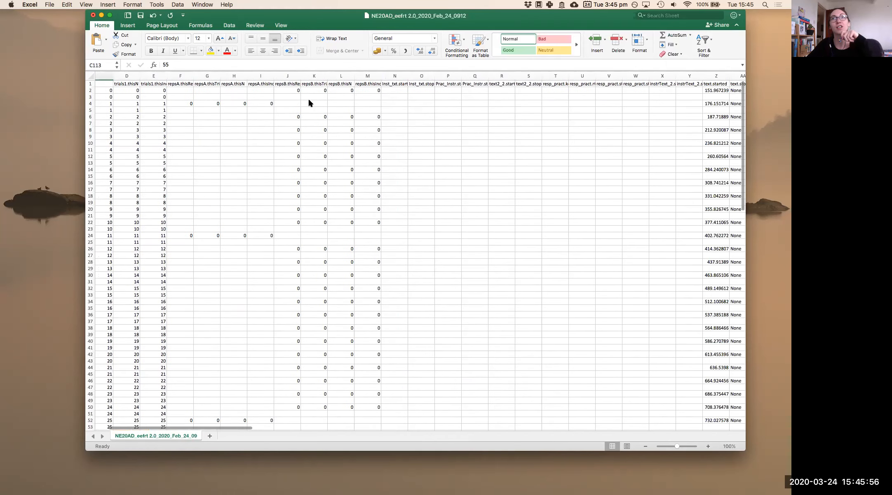
scroll(309, 102, "right", 6)
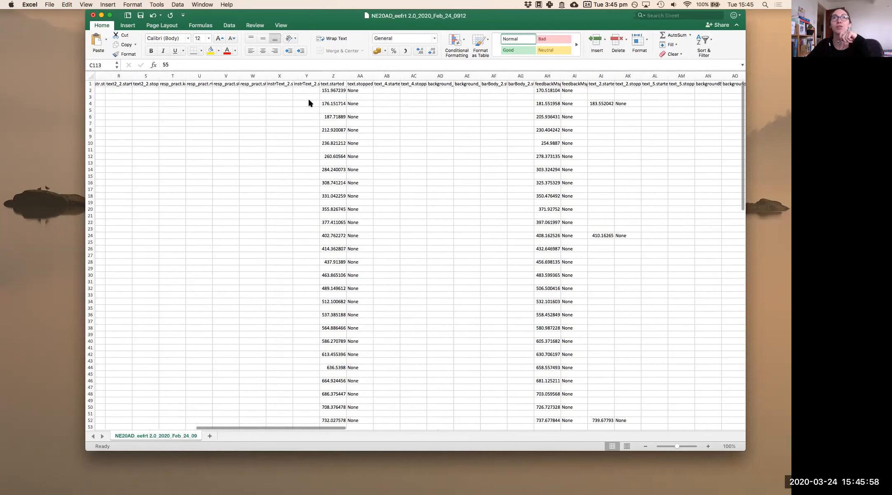
scroll(309, 102, "right", 3)
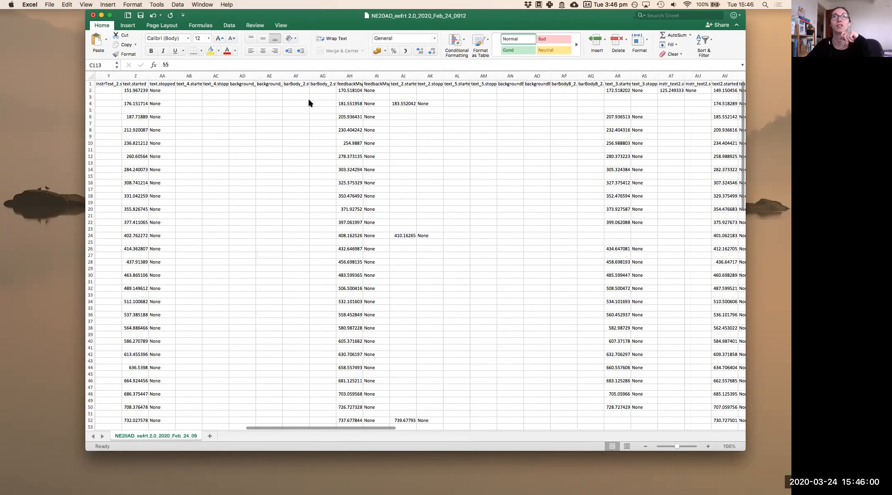
scroll(335, 111, "right", 8)
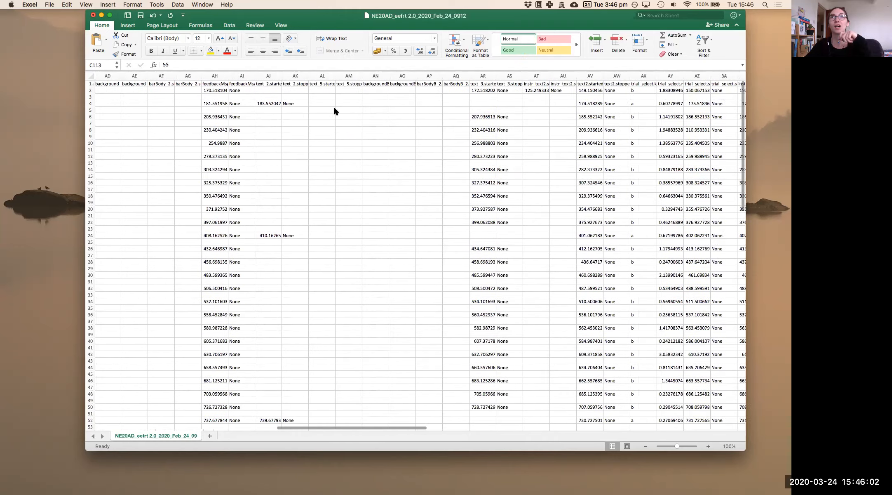
scroll(335, 110, "right", 6)
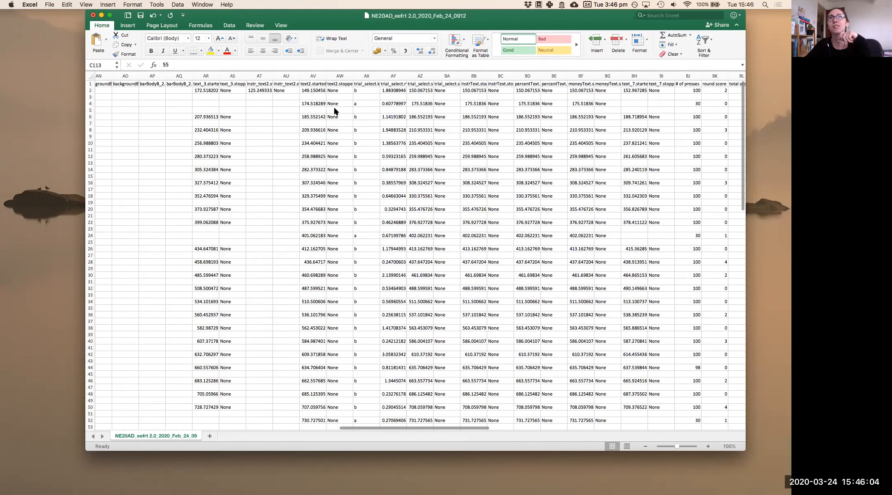
scroll(335, 108, "right", 5)
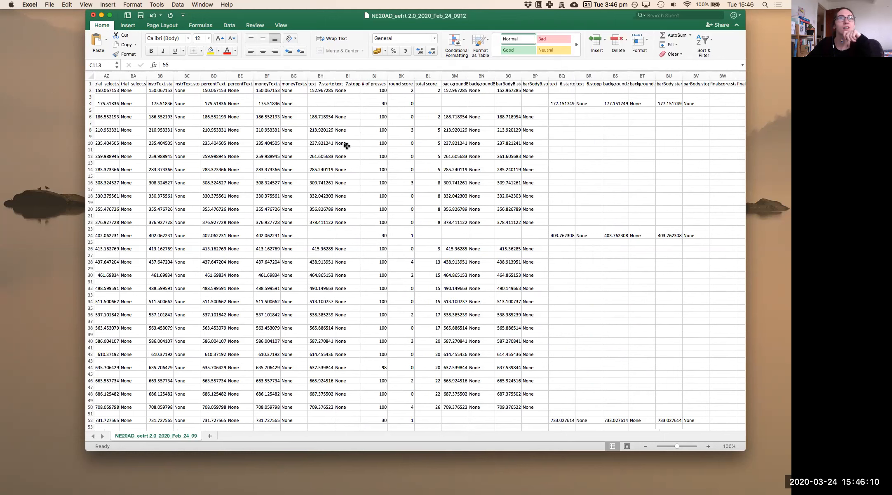
scroll(345, 143, "left", 4)
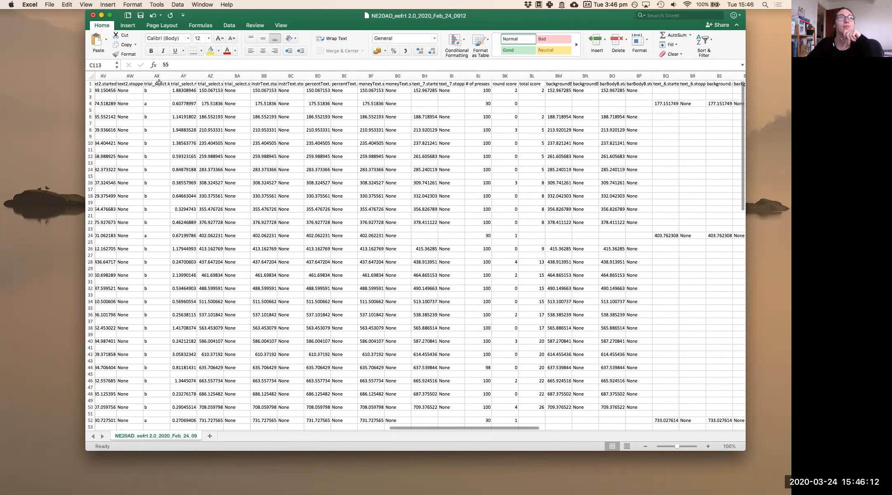
left_click(158, 76)
left_click(211, 50)
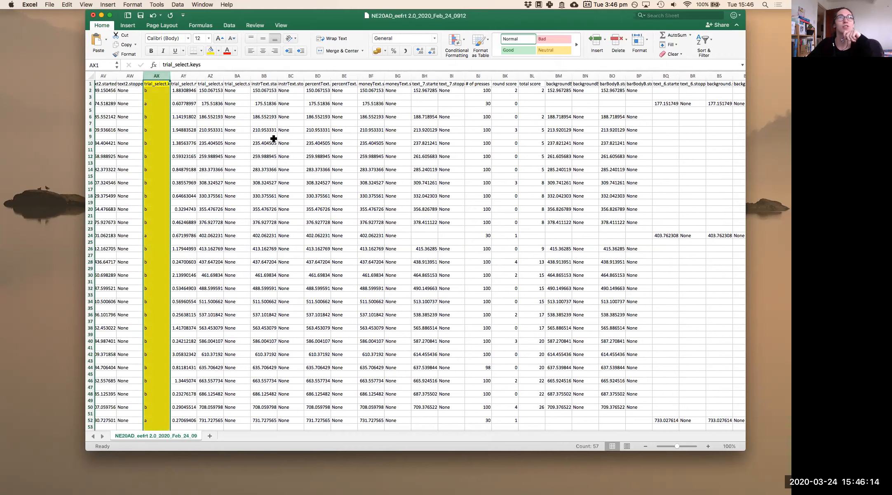
- Examine the a and b key choices in the first few trials of the trial_select.keys column
scroll(273, 138, "left", 8)
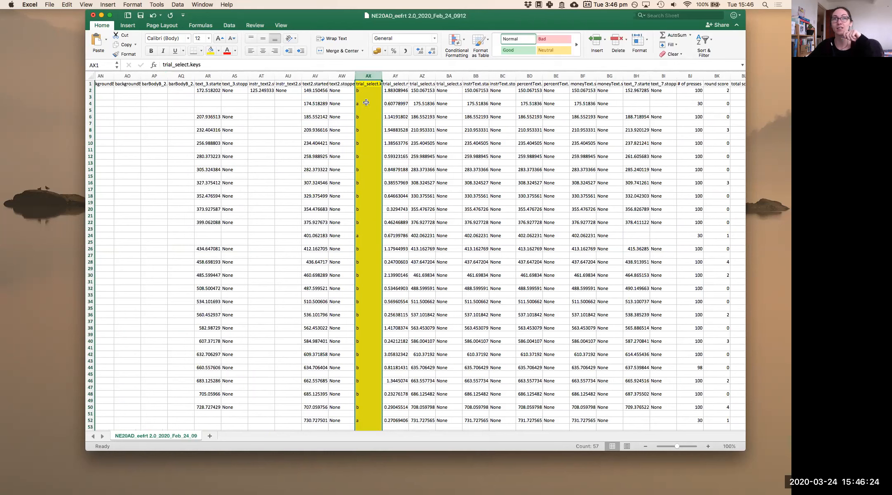
left_click(363, 91)
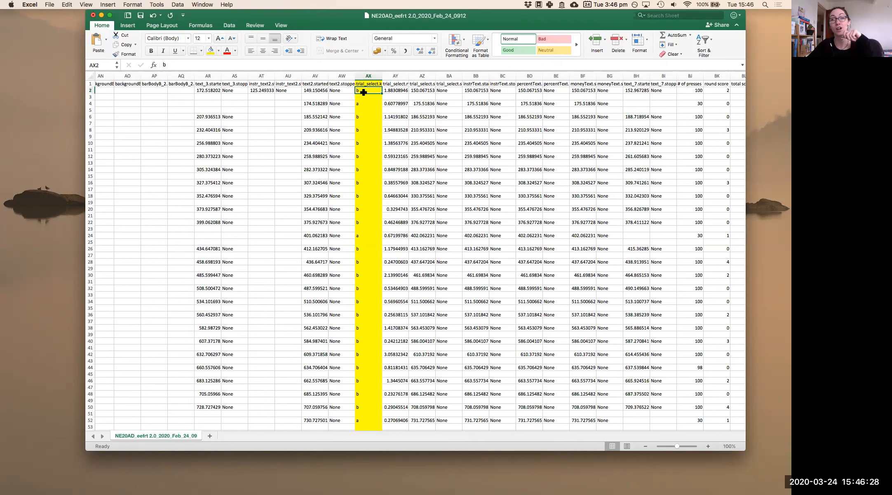
left_click(361, 104)
left_click(362, 92)
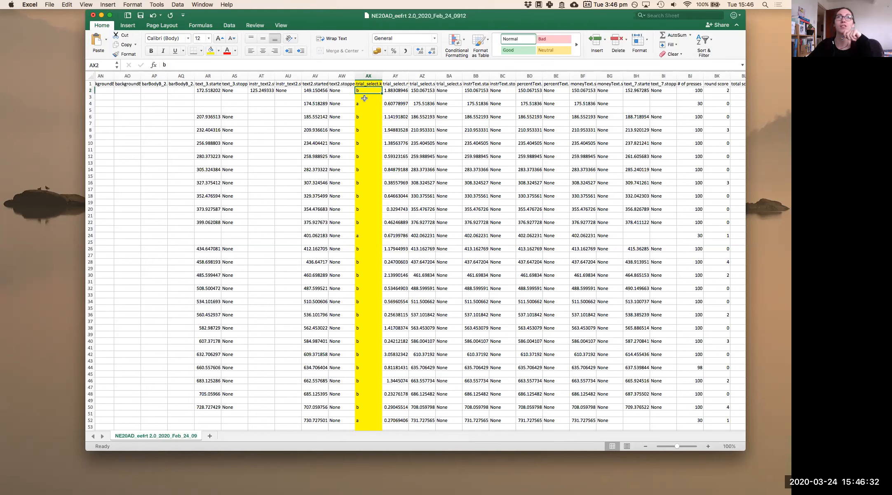
left_click(364, 105)
left_click(364, 118)
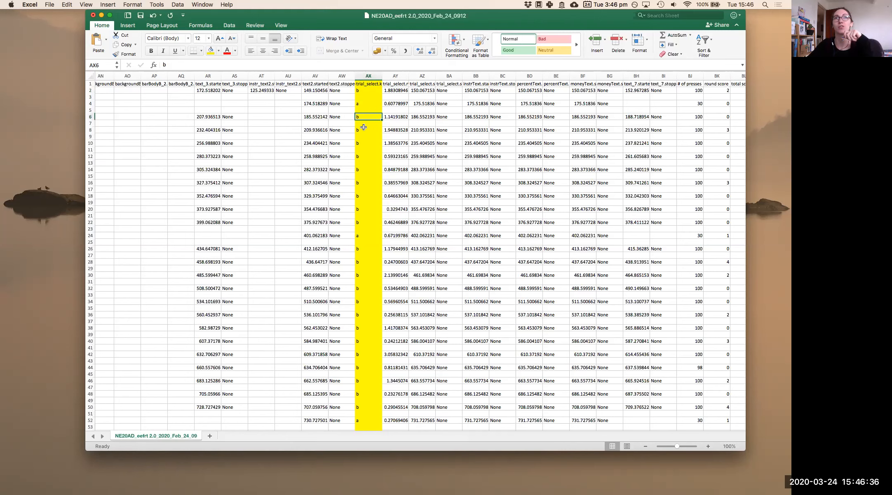
- Widen the trial_select.rt and trial_select.started columns so their full headers fit
scroll(395, 116, "right", 5)
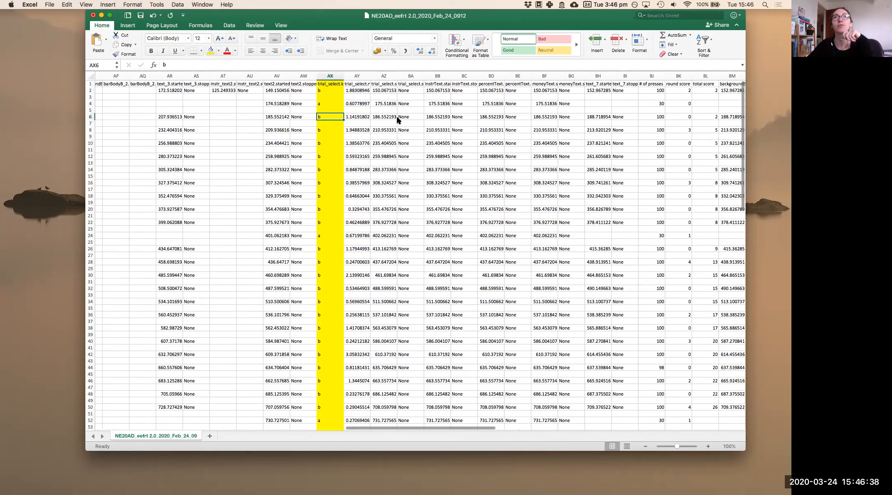
scroll(396, 116, "right", 2)
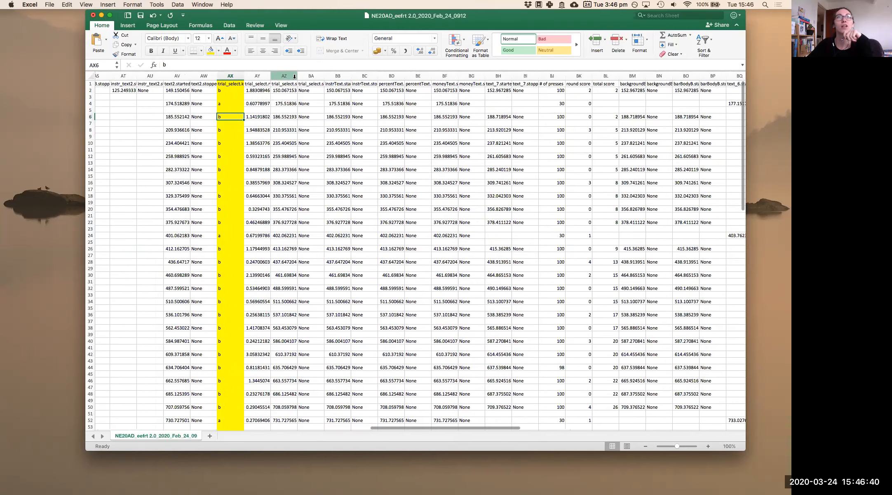
mouse_move(297, 75)
left_mouse_down()
mouse_move(323, 73)
mouse_move(268, 72)
mouse_move(297, 71)
left_mouse_up()
left_click(284, 76)
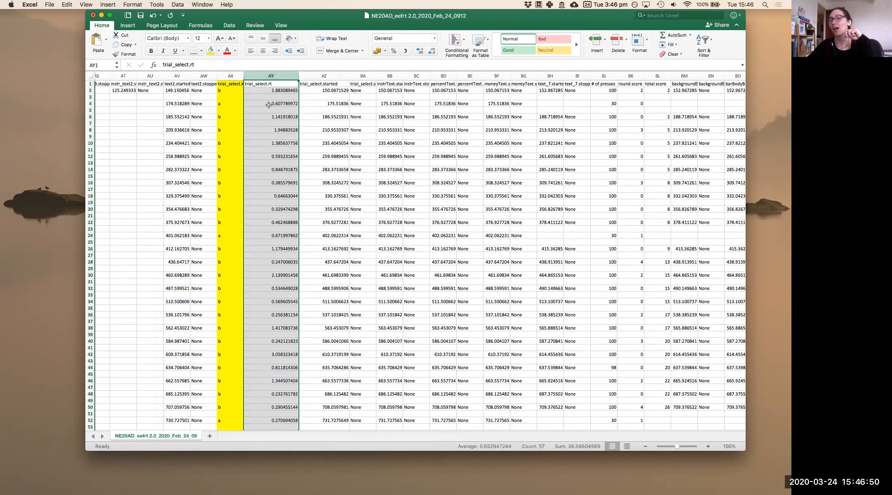
- Compare the trial_select.rt response times with the trial_select.keys choices for the first two trials
left_click(268, 90)
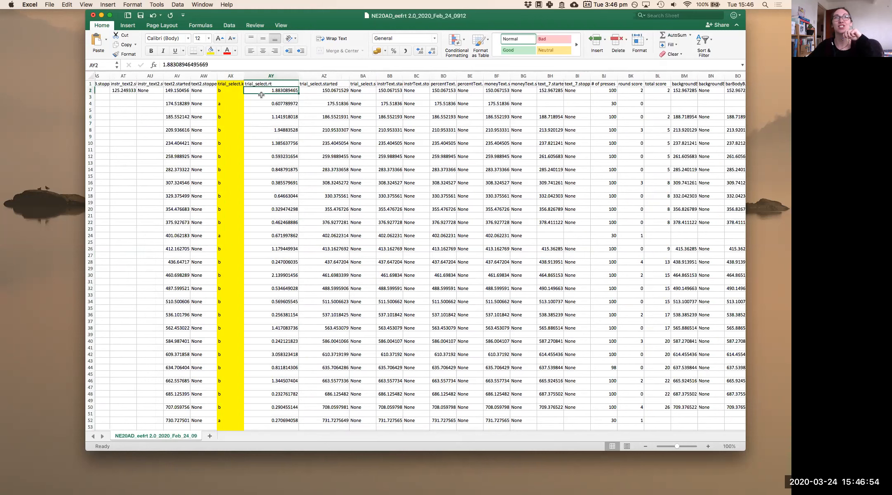
left_click(232, 92)
left_click(261, 92)
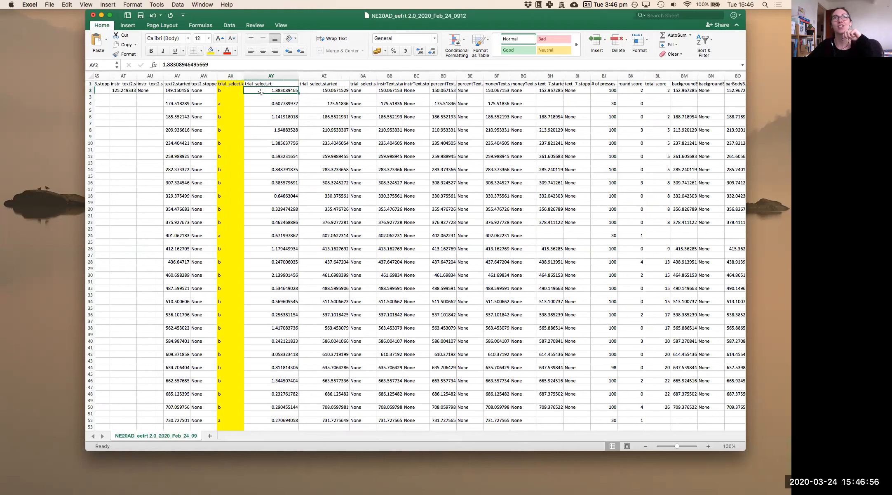
left_click(237, 91)
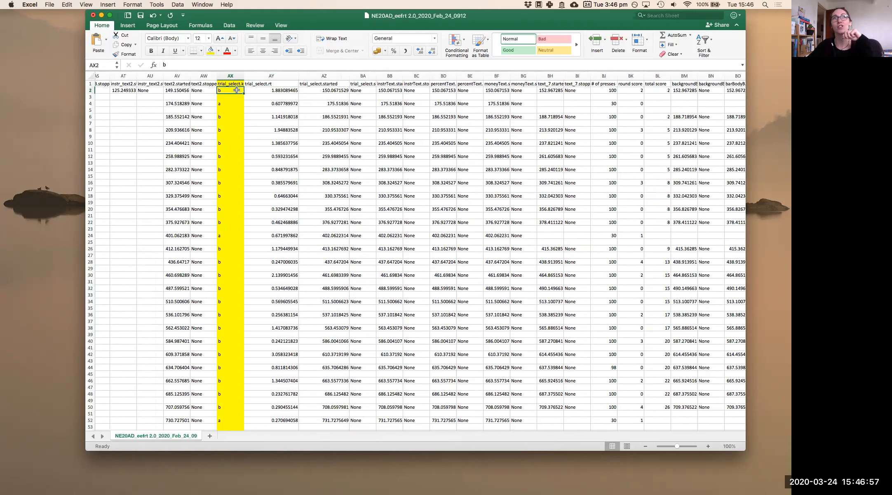
left_click(264, 104)
left_click(230, 104)
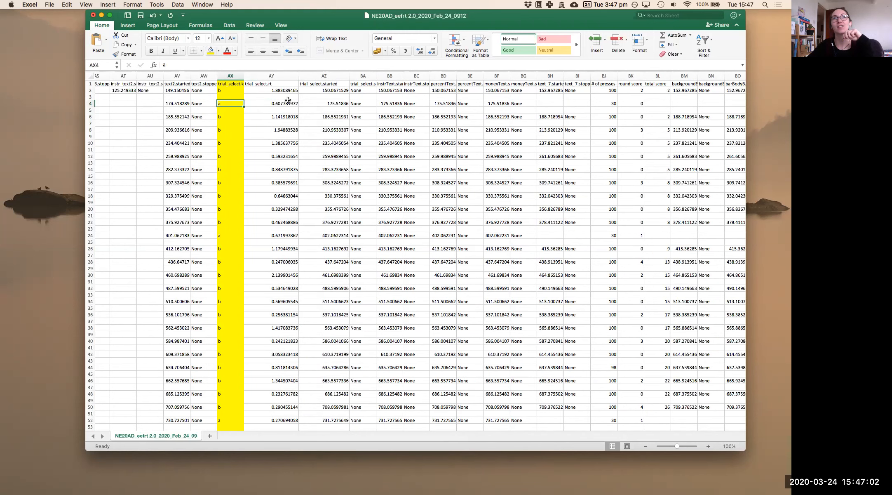
- Highlight the whole # of presses column in yellow and check the press counts of the first two trials
scroll(392, 120, "right", 3)
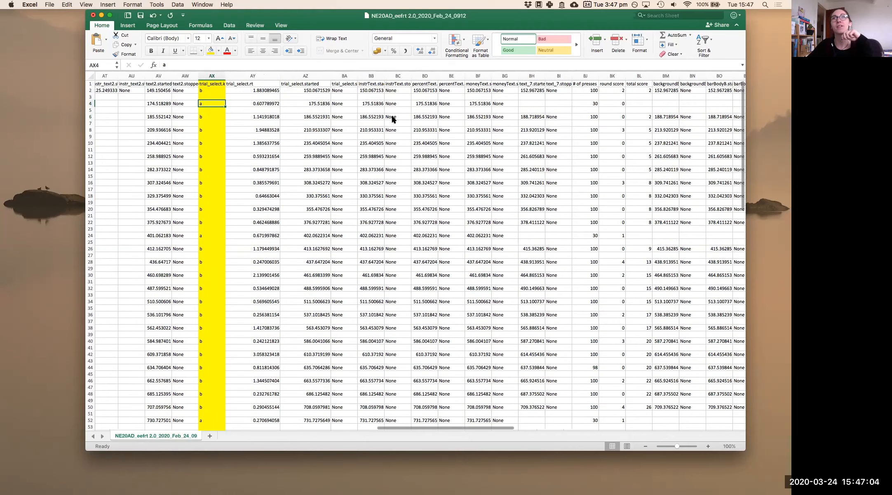
scroll(392, 120, "right", 3)
left_click(464, 75)
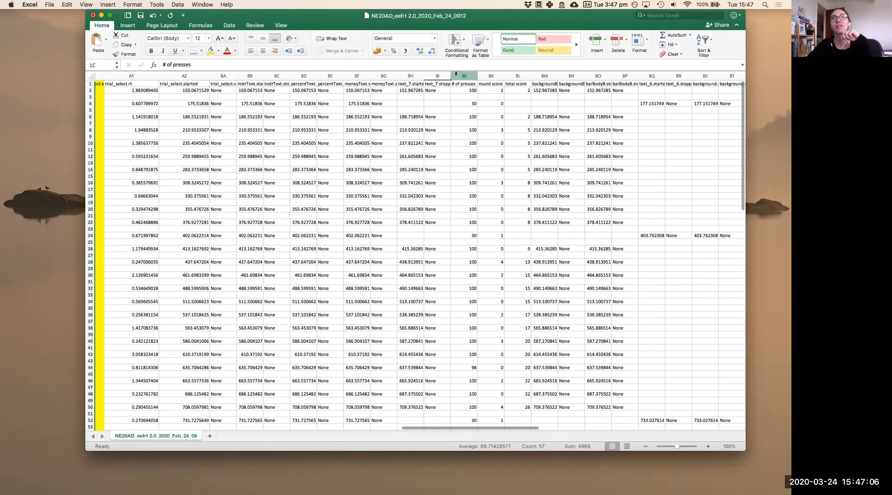
left_click(213, 52)
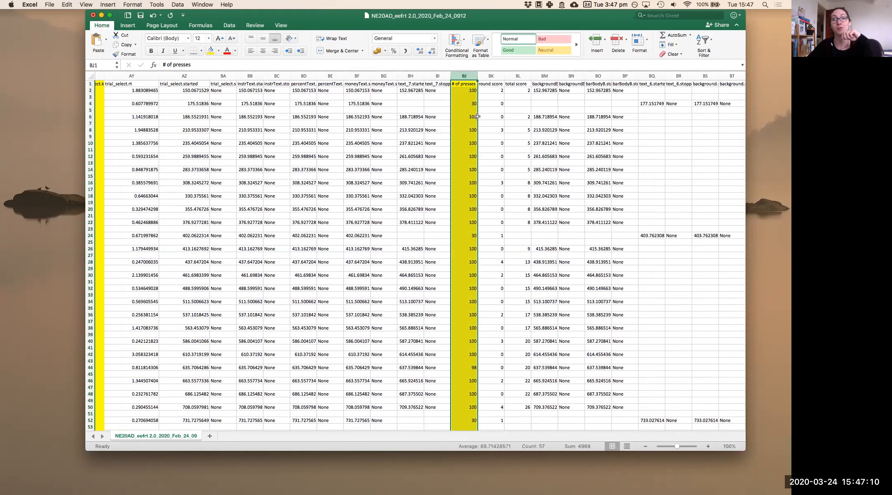
left_click(467, 91)
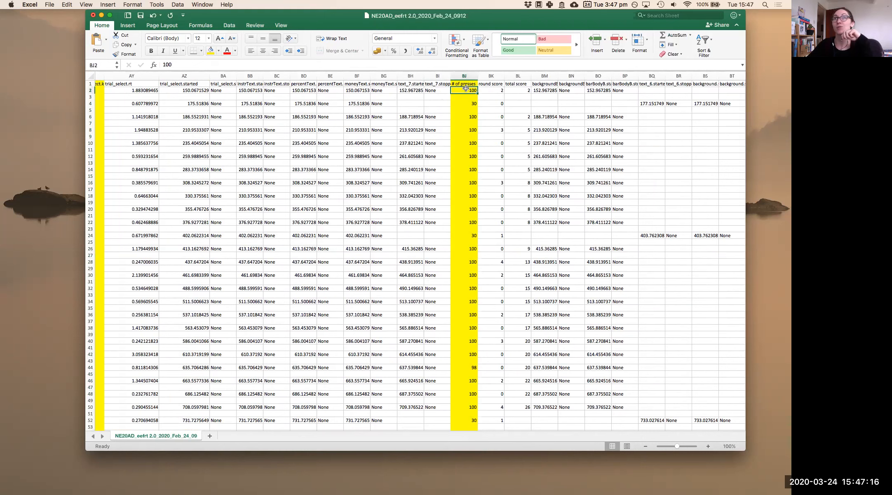
left_click(466, 103)
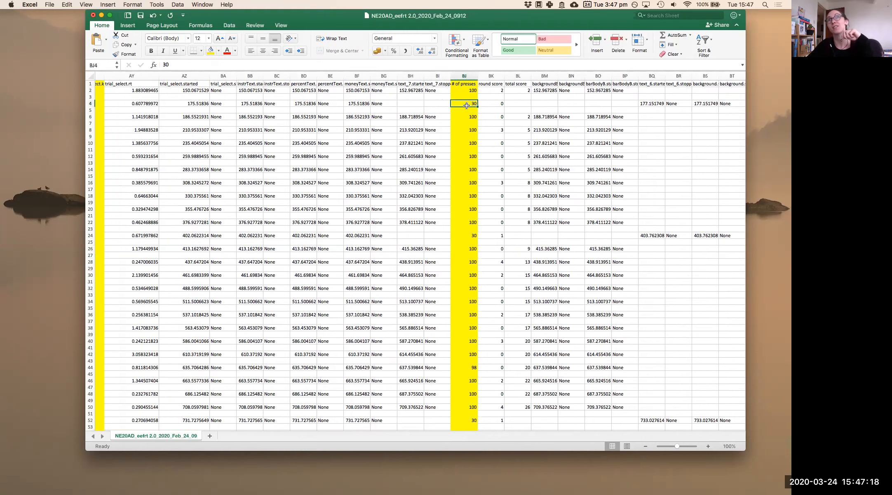
- Highlight the round score and total score columns with a yellow fill
left_click(489, 75)
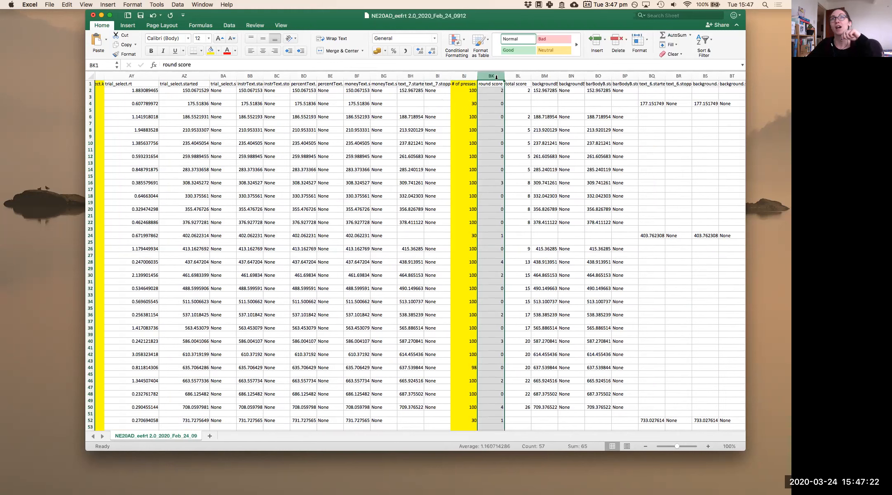
left_click(210, 50)
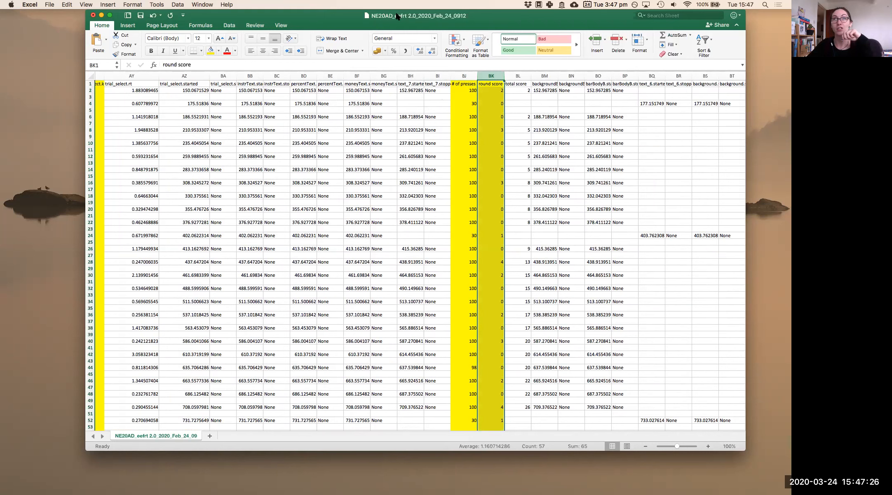
left_click(518, 76)
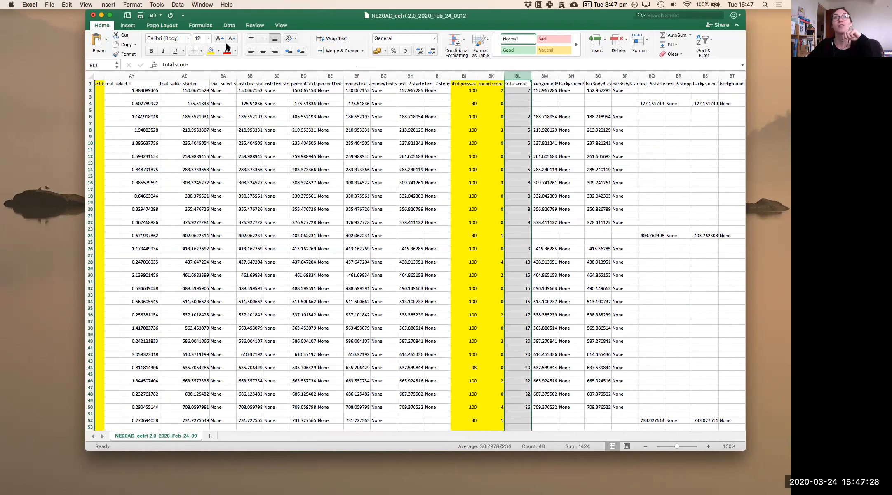
left_click(209, 50)
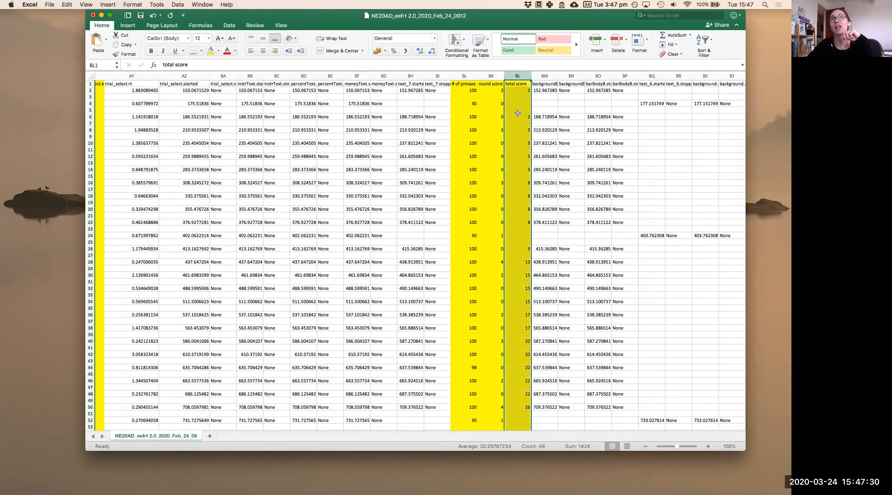
- Examine how the round score values add up in the total score column over the first trials, down to row 8
left_click(496, 92)
key("Down")
key("Down")
key("Down")
key("Down")
key("Right")
key("Down")
key("Left")
key("Down")
key("Right")
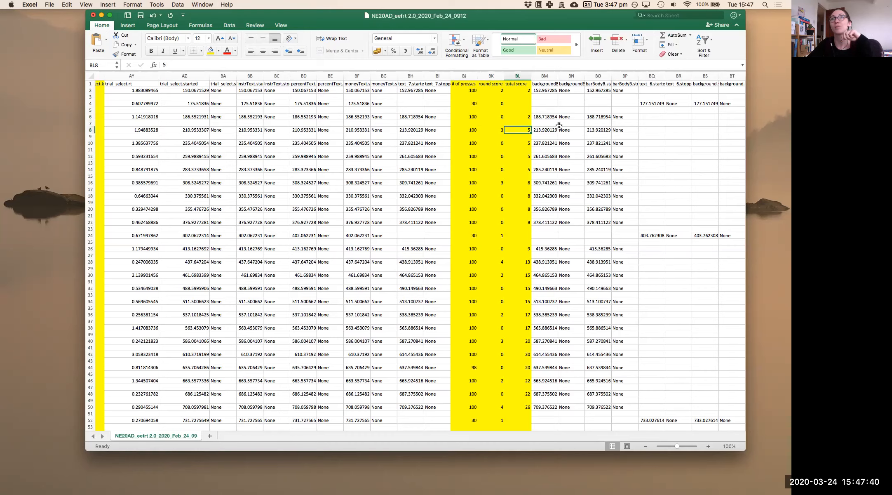
- Highlight the Handedness and participant columns with a yellow fill
scroll(558, 126, "right", 10)
scroll(557, 123, "right", 5)
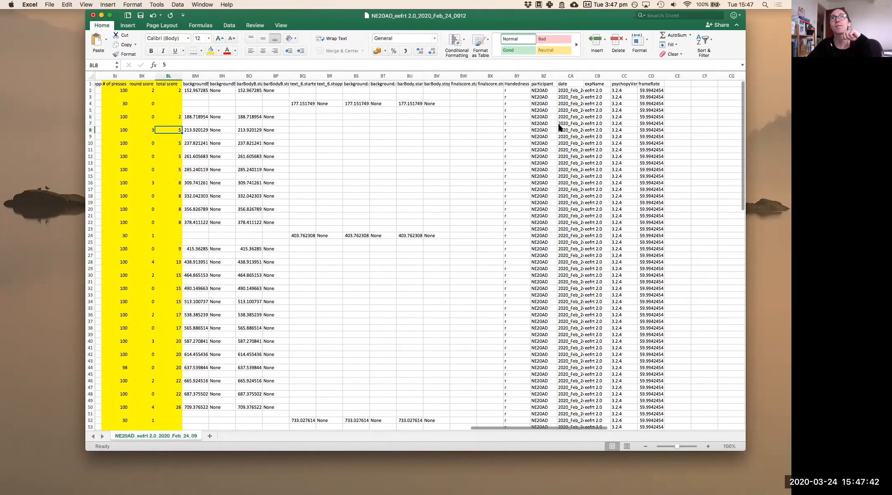
left_click(493, 75)
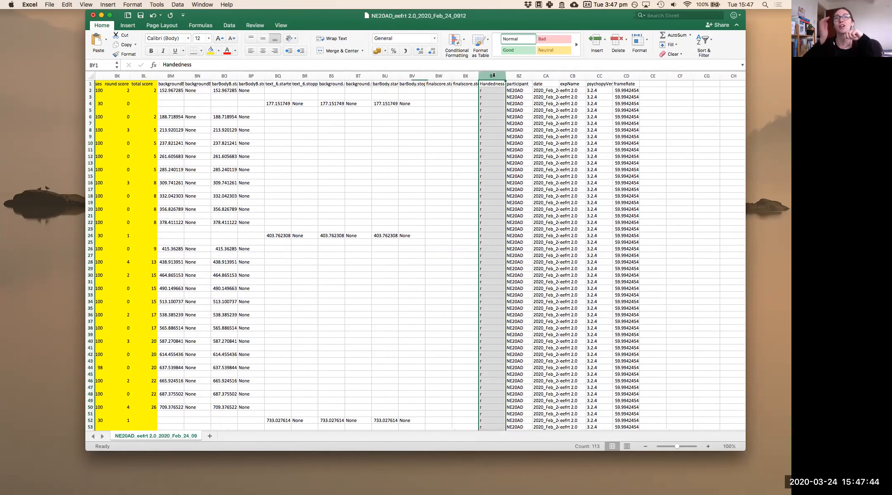
left_click(209, 49)
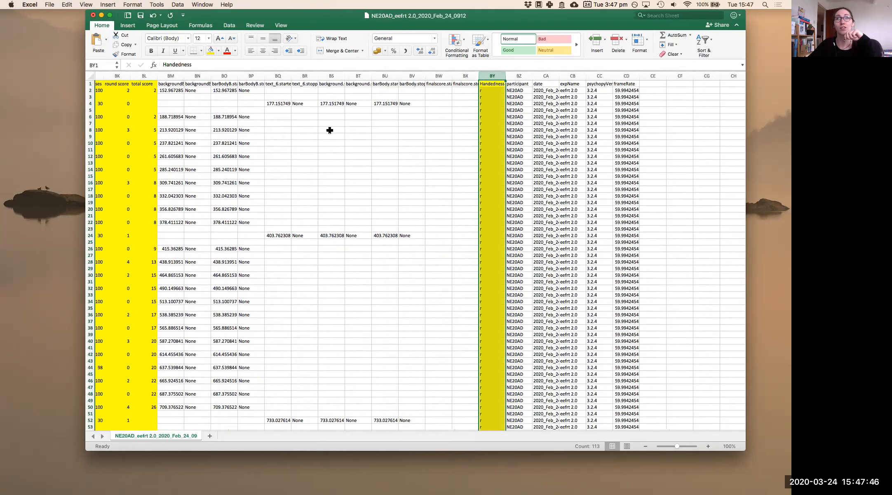
left_click(519, 76)
left_click(209, 50)
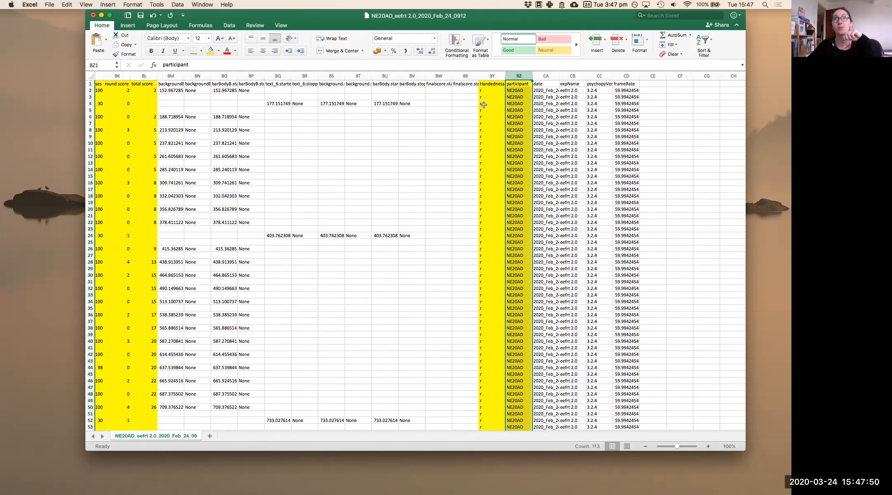
- Examine the date, expName and psychopyVersion columns at the end of the data
left_click(545, 76)
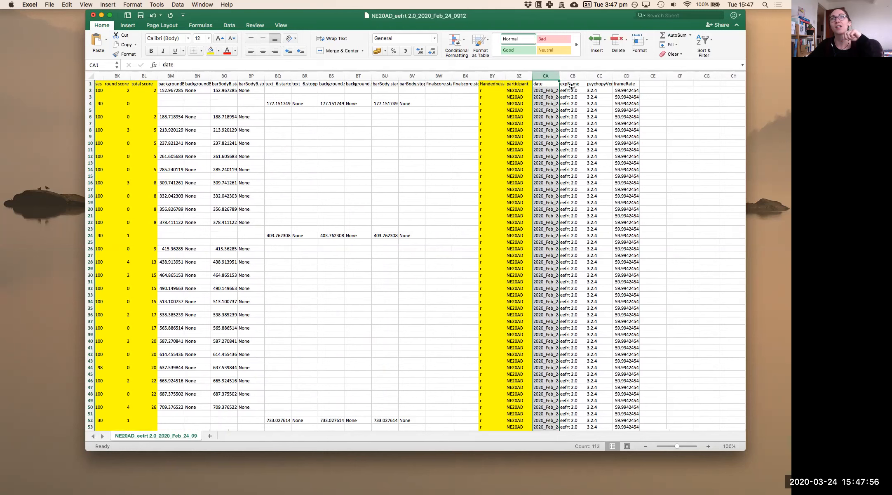
left_click_drag(570, 84, 571, 90)
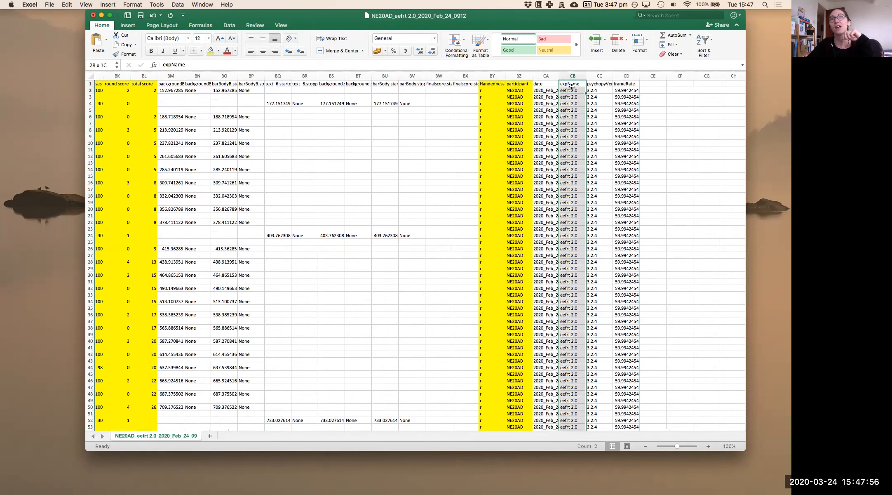
left_click(592, 77)
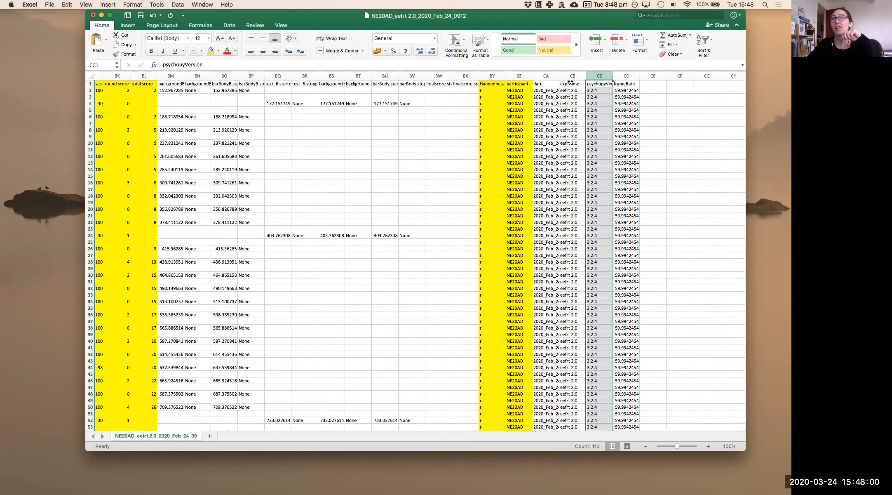
left_click(544, 77)
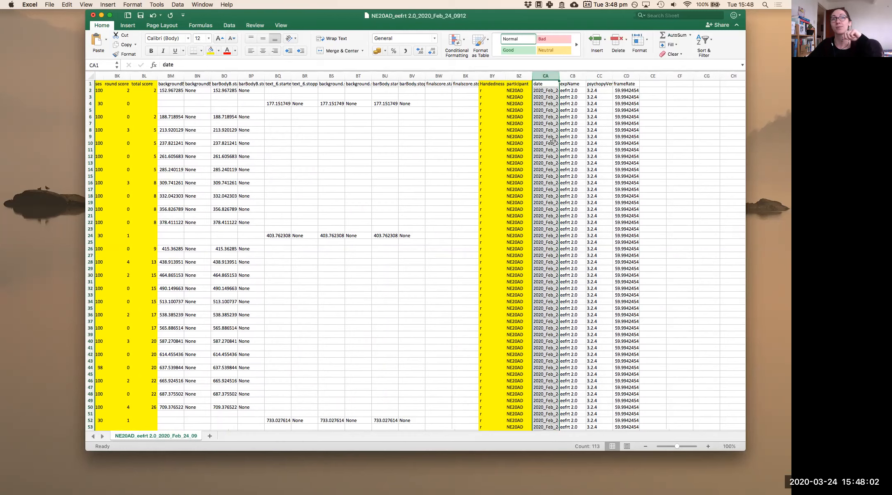
- Delete all columns from trials1.thisTrialN up to the one just before trial_select.keys
scroll(494, 155, "left", 20)
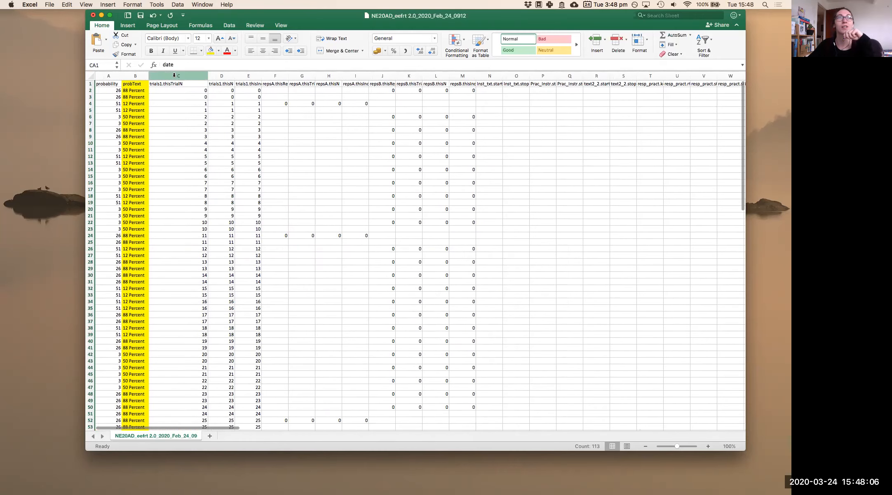
left_click_drag(179, 76, 248, 75)
left_click_drag(326, 104, 539, 105)
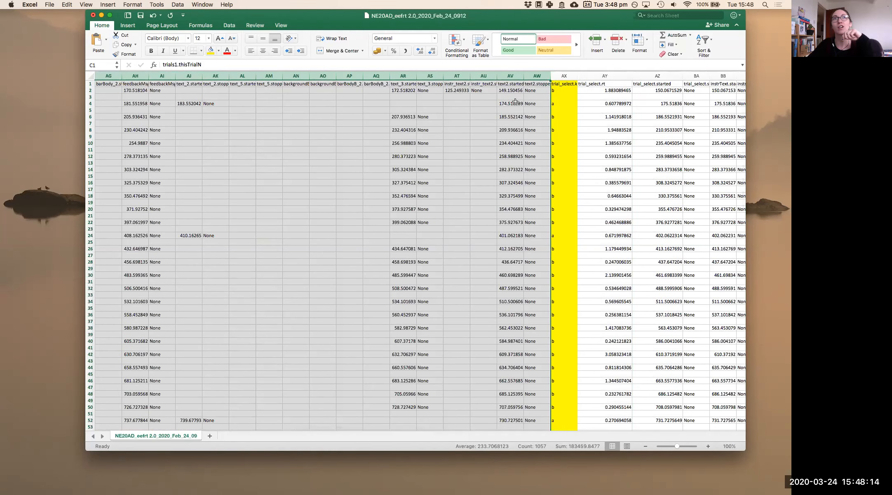
left_click(63, 5)
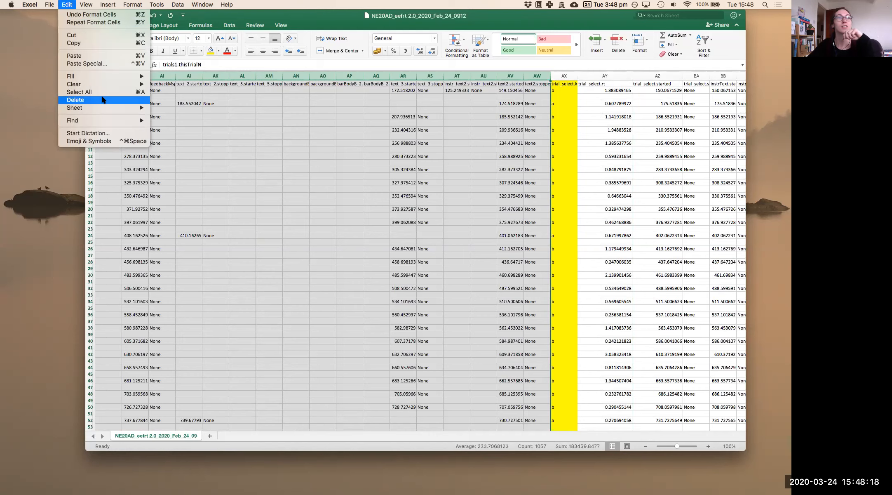
left_click(102, 91)
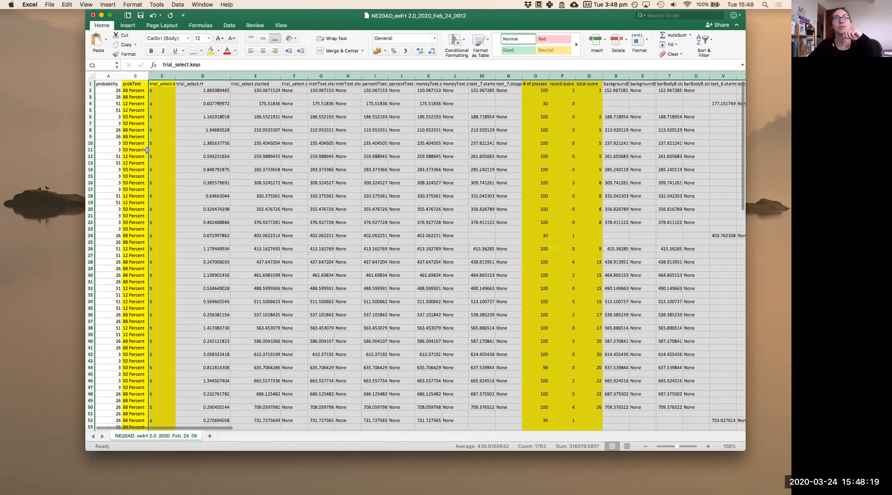
left_click(162, 117)
- Delete the columns from trial_select.rt up to the one just before # of presses
left_click_drag(190, 75, 503, 74)
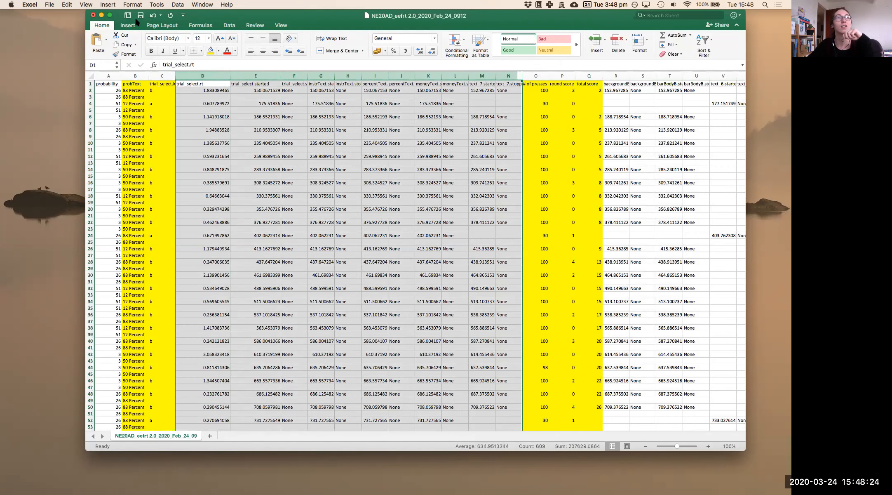
left_click(70, 4)
left_click(92, 99)
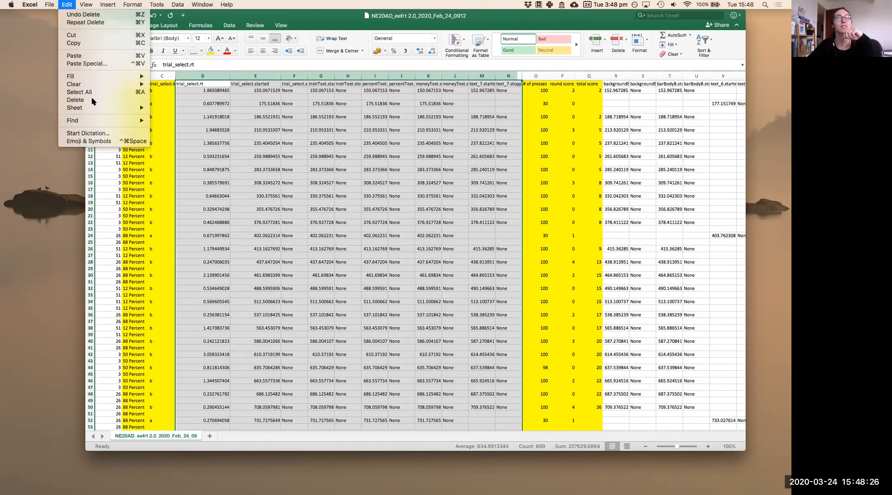
left_click(279, 203)
- Delete all the unhighlighted columns between total score and Handedness, starting with backgroundB.started
left_click_drag(270, 76, 563, 435)
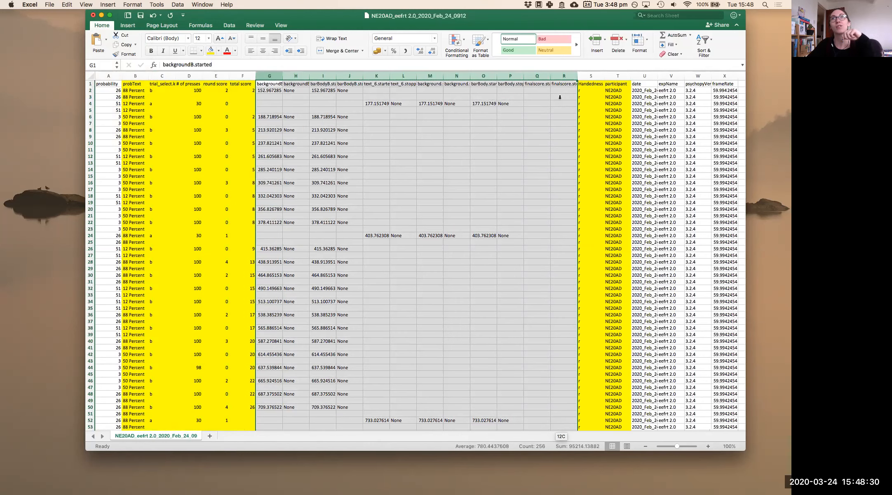
left_click(67, 5)
left_click(75, 99)
left_click(399, 118)
- Delete the date, expName, psychopyVersion and frameRate columns, as well as the probability column
left_click_drag(326, 76, 406, 74)
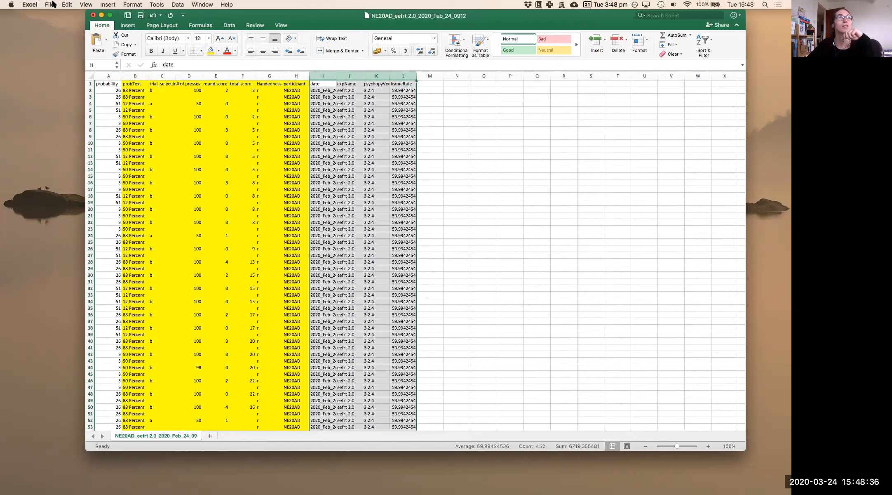
left_click(65, 4)
left_click(76, 99)
left_click(107, 76)
left_click(66, 5)
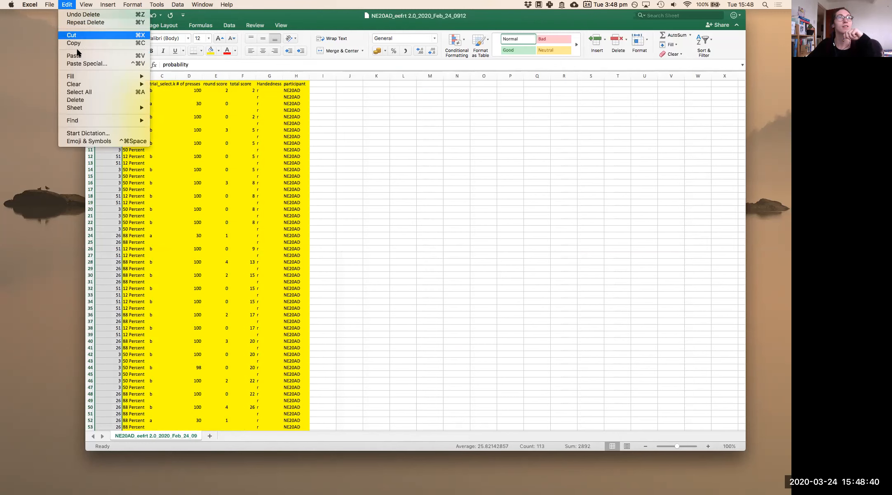
left_click(82, 99)
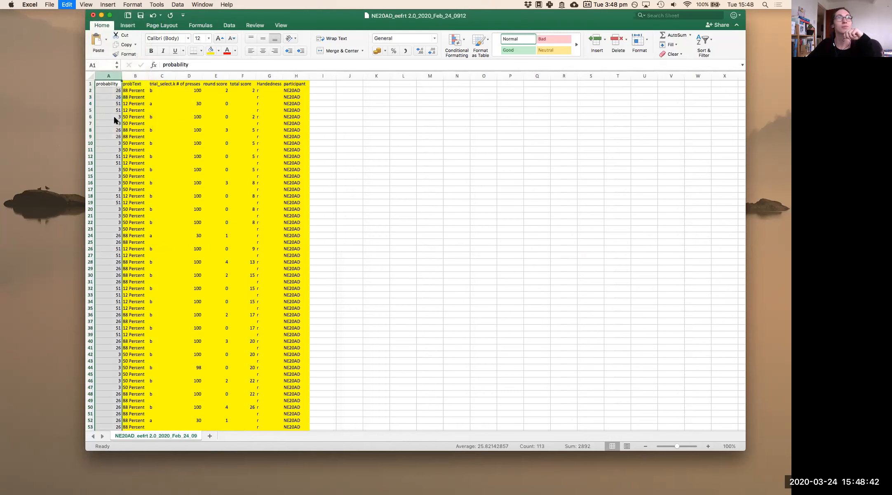
- Remove the yellow fill from the entire sheet
left_click(90, 76)
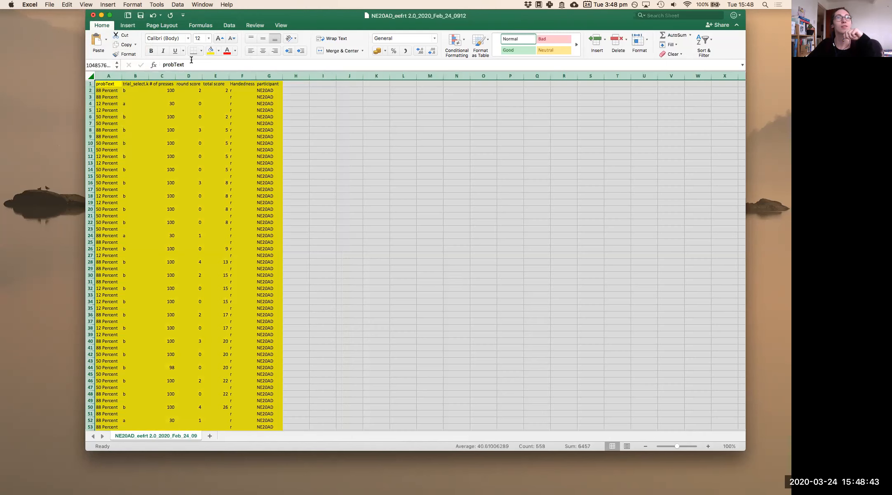
left_click(218, 51)
left_click(230, 66)
left_click(215, 124)
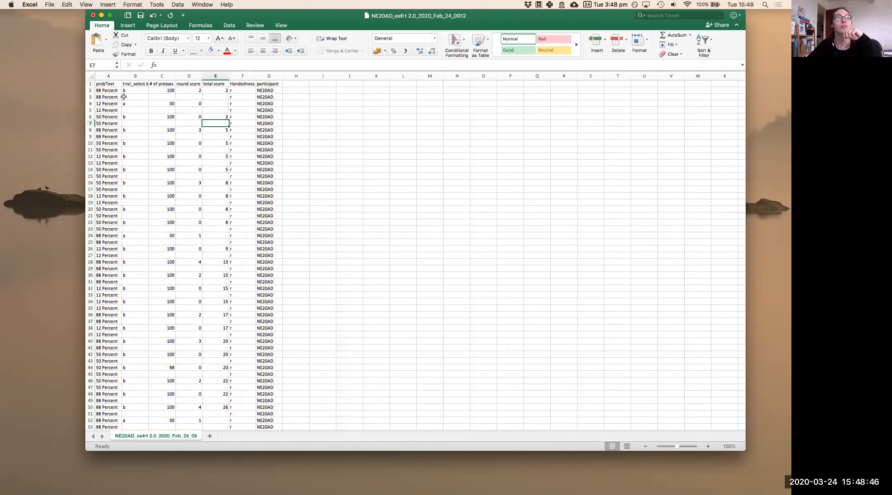
- Examine each remaining column in turn, from probText through trial_select.keys, # of presses and the scores to Handedness and participant
left_click(87, 82)
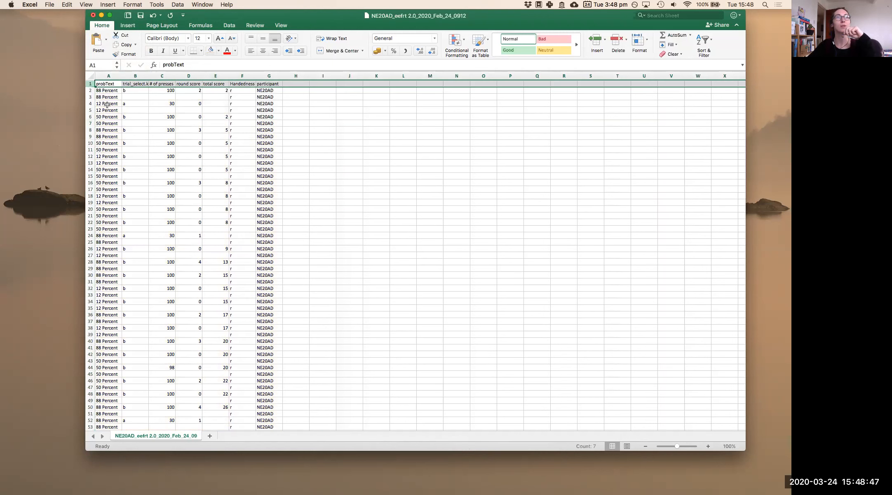
left_click(108, 77)
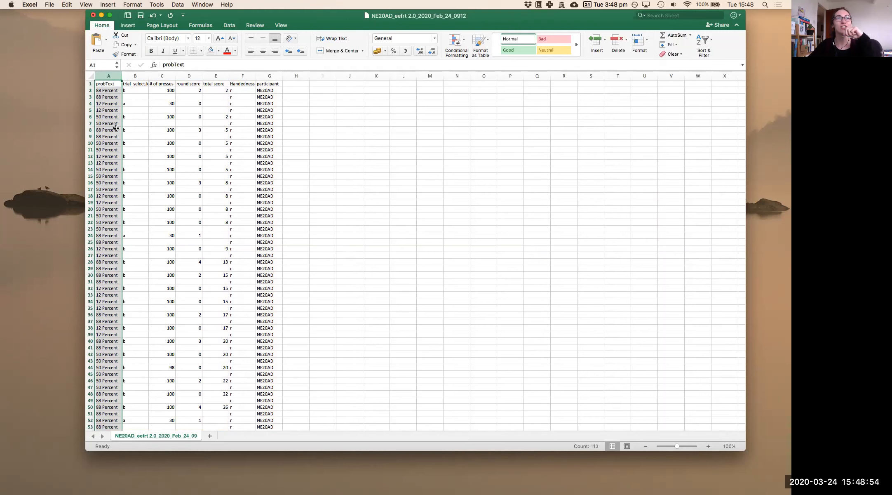
left_click(141, 77)
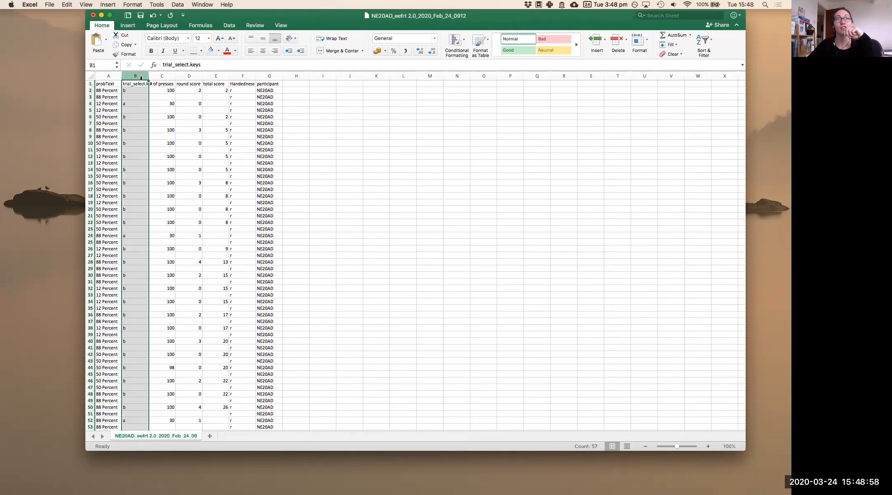
left_click(162, 76)
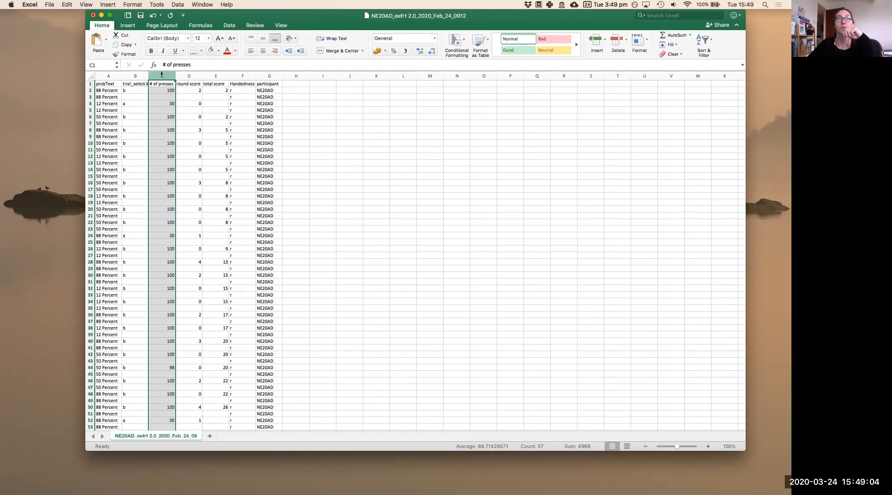
left_click(189, 75)
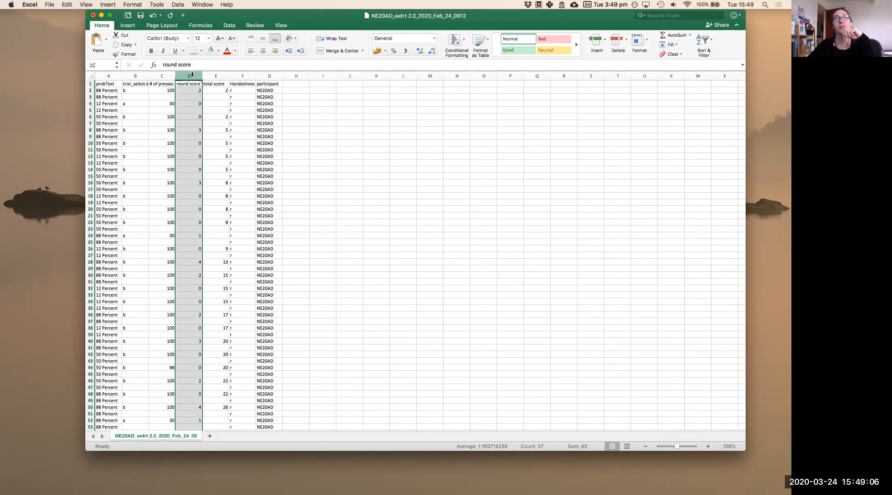
left_click(216, 75)
left_click(189, 75)
left_click(215, 76)
left_click(242, 75)
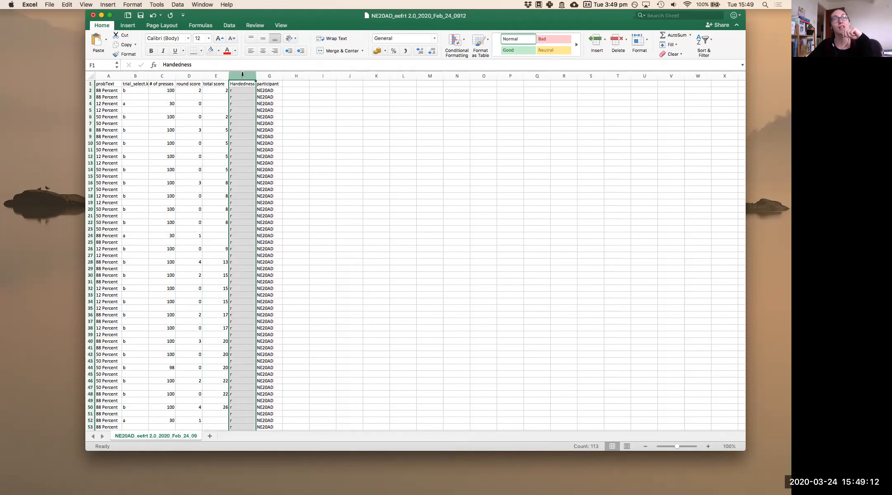
left_click(272, 75)
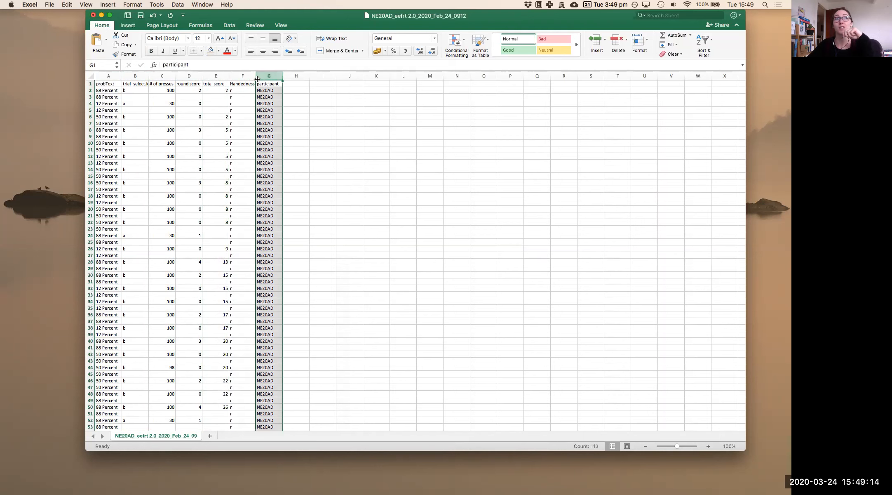
- Turn on filtering for the header row
left_click(88, 84)
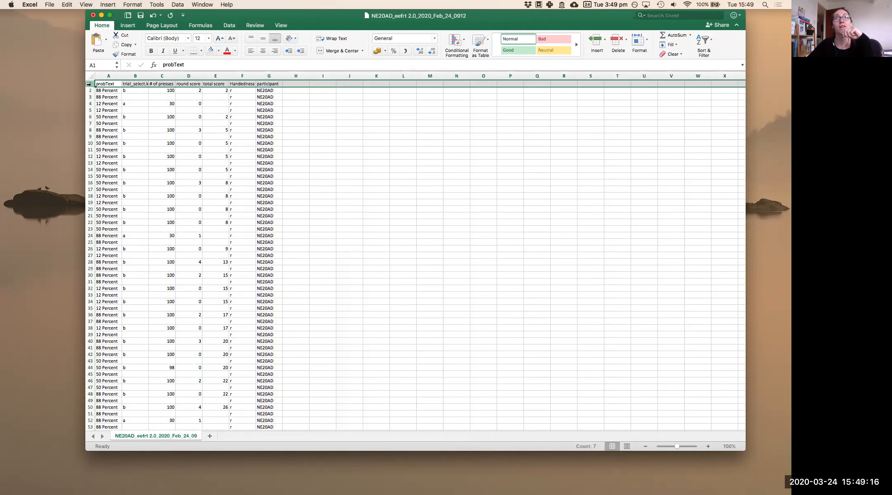
left_click(253, 26)
left_click(238, 27)
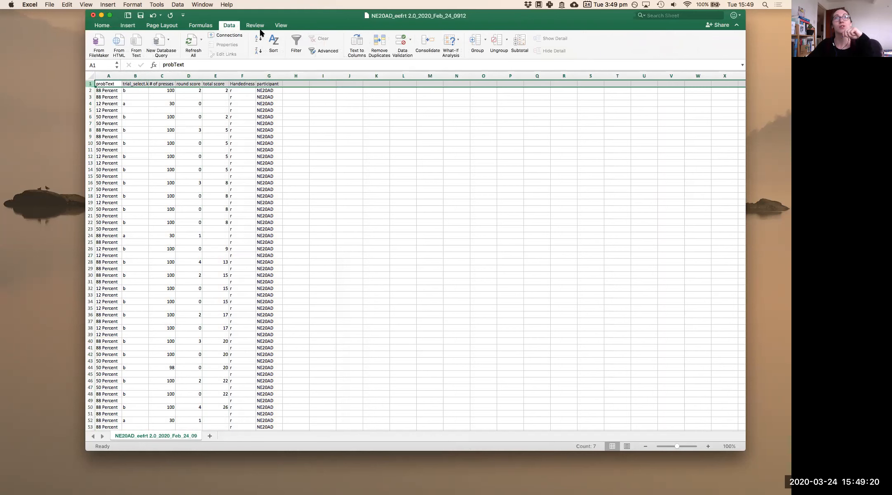
left_click(291, 43)
left_click(261, 123)
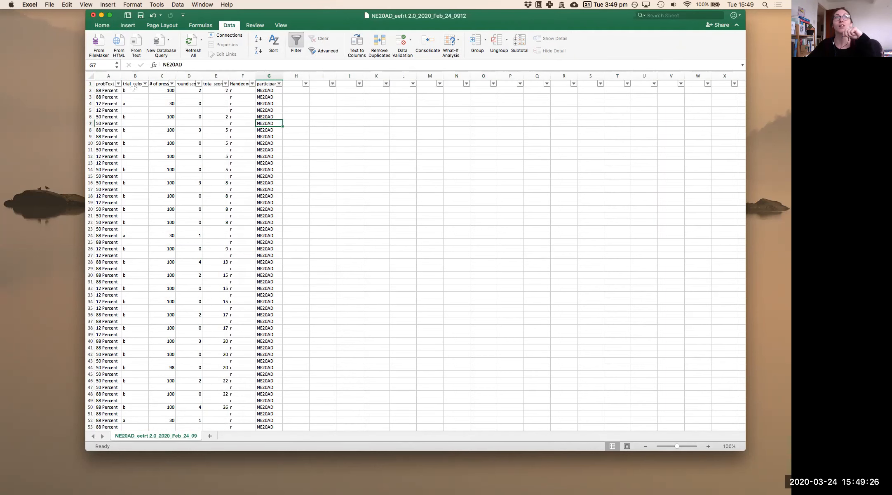
- Filter the trial_select.keys column to exclude blanks and check the remaining rows down to the end of the data
left_click(118, 84)
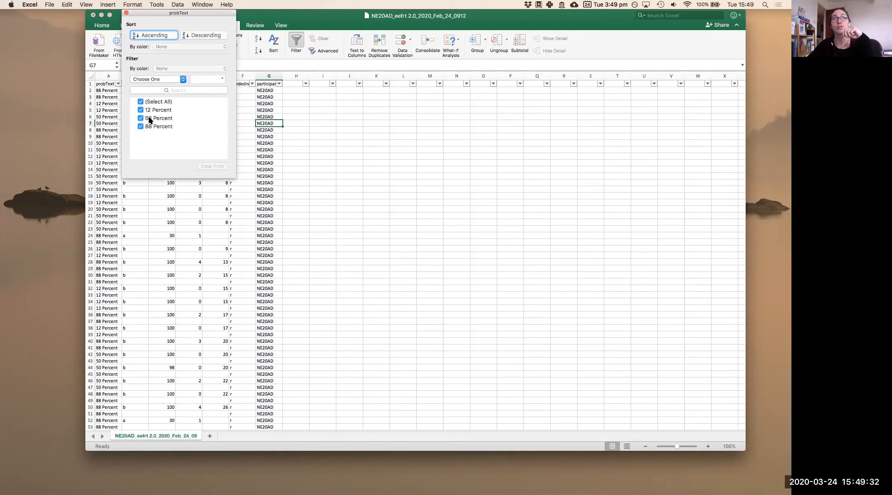
left_click(127, 13)
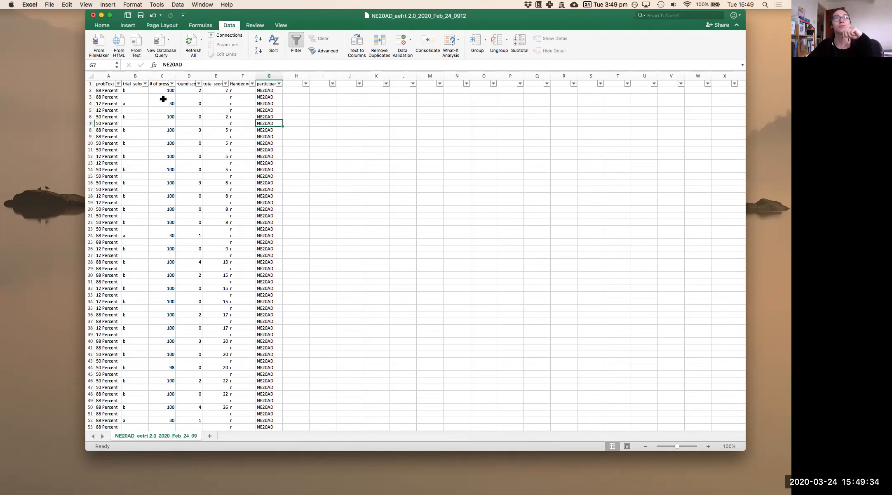
left_click(144, 84)
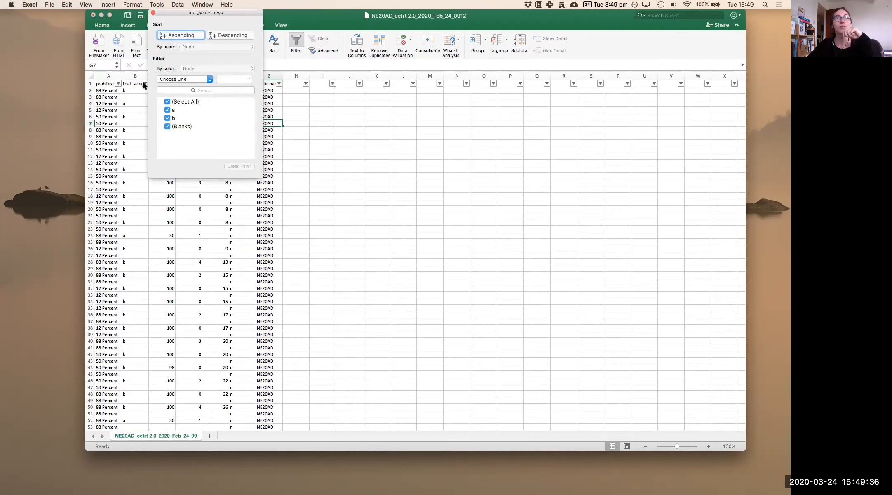
left_click(167, 127)
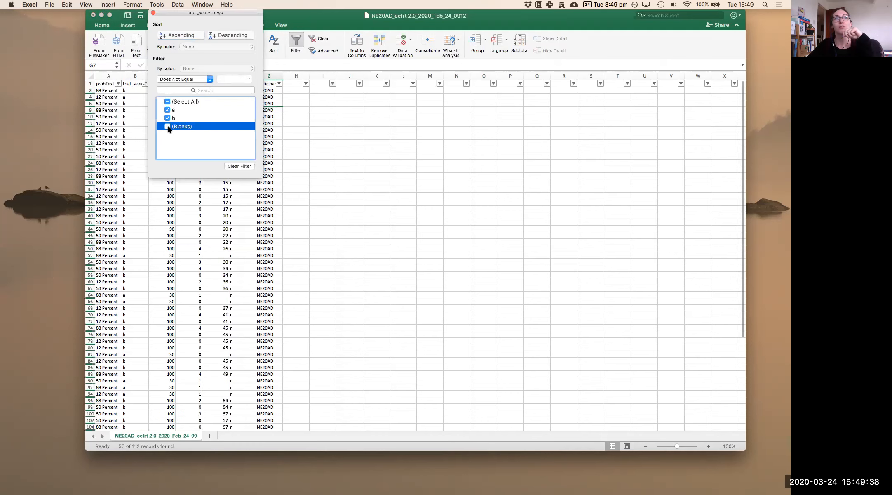
left_click(152, 13)
scroll(165, 165, "down", 5)
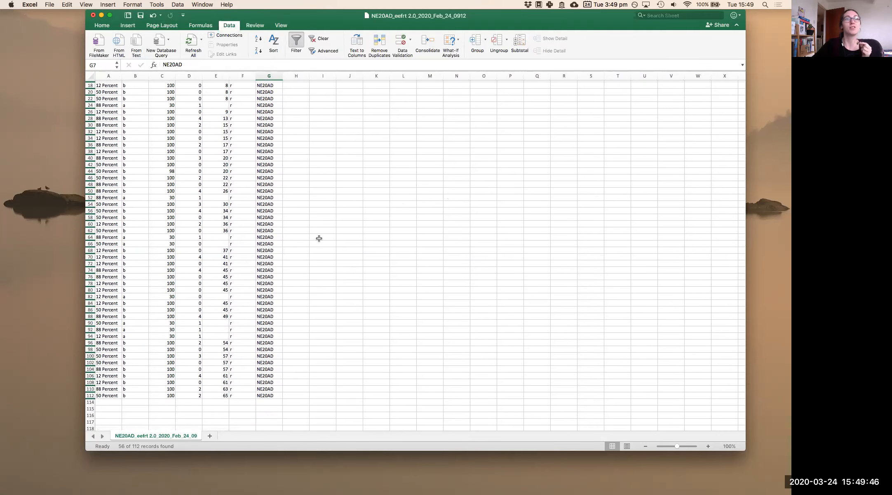
scroll(319, 239, "up", 5)
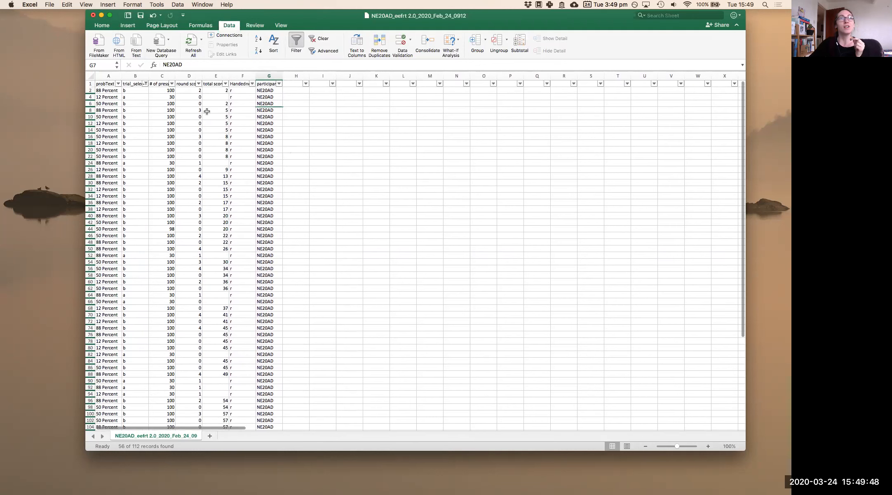
- Try to replace every None in the sheet with 0
left_click(65, 4)
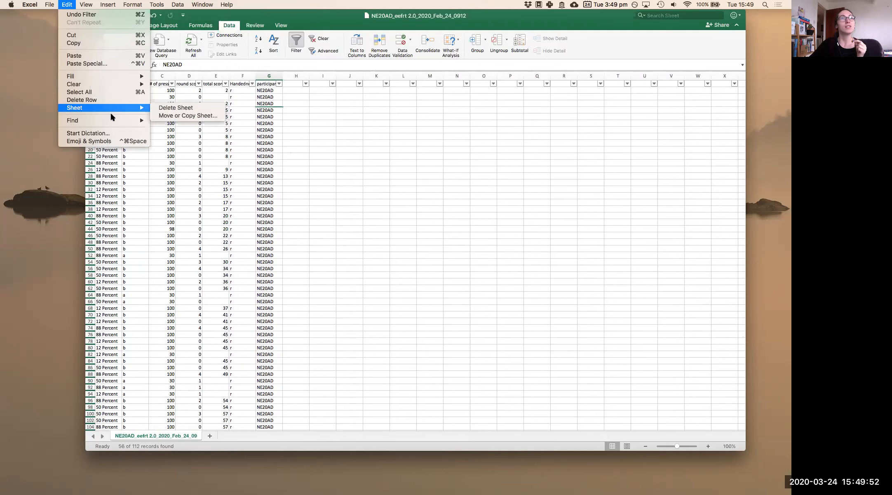
mouse_move(113, 120)
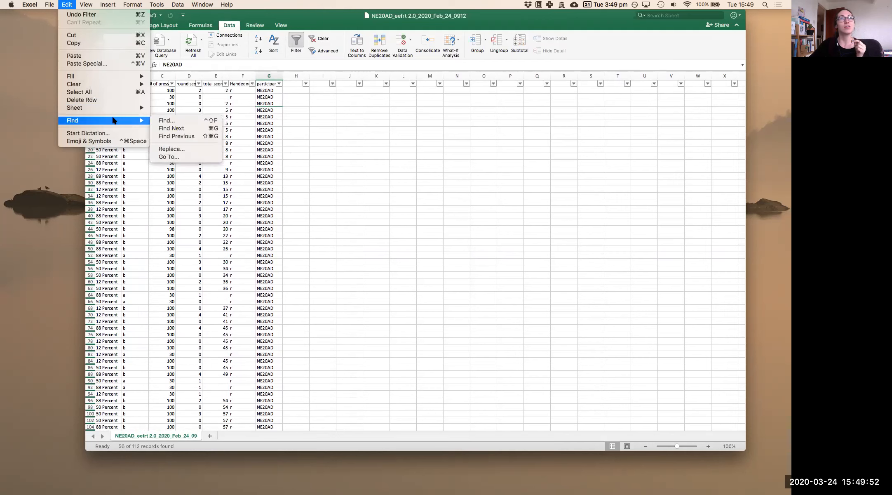
left_click(188, 150)
left_click(337, 132)
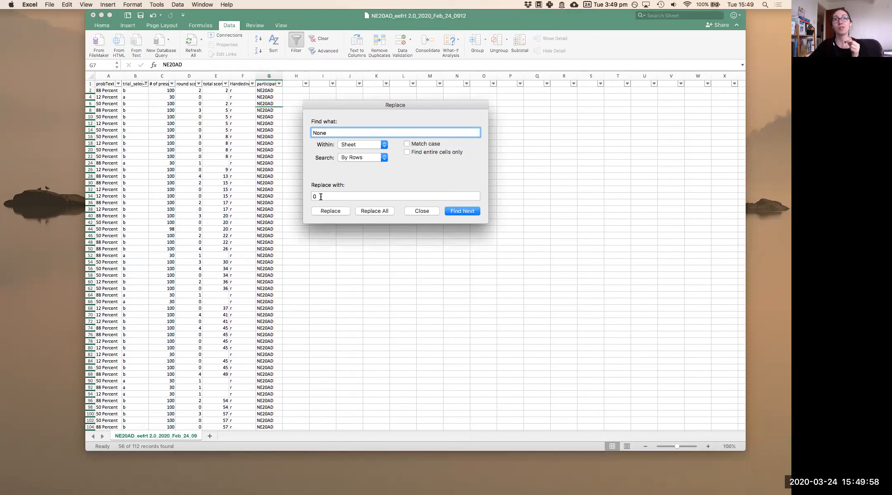
left_click(378, 208)
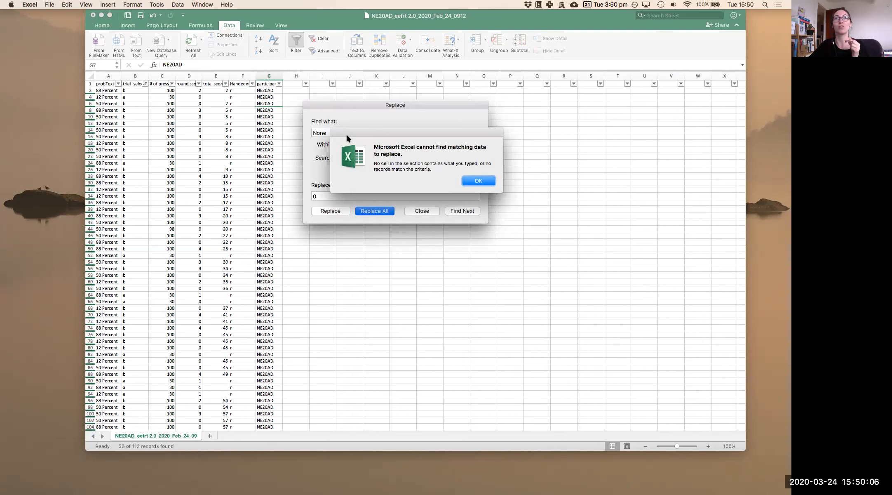
left_click(479, 181)
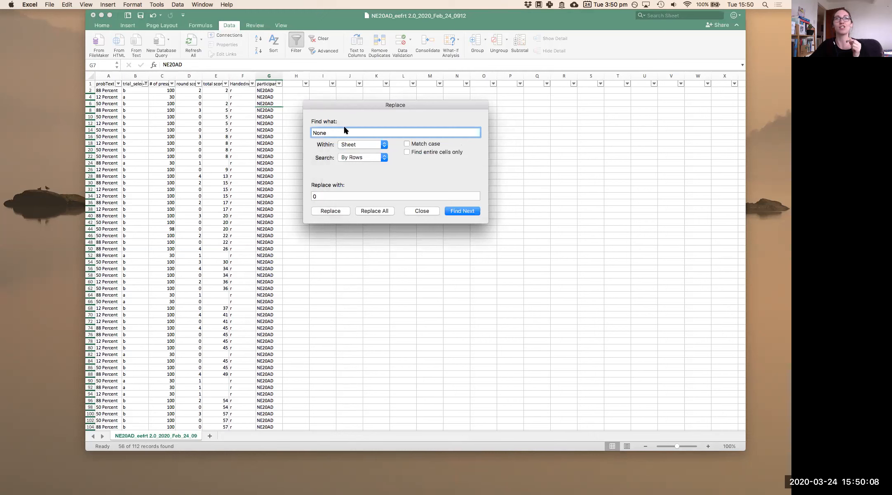
- Replace every b in the sheet with 2
type("b")
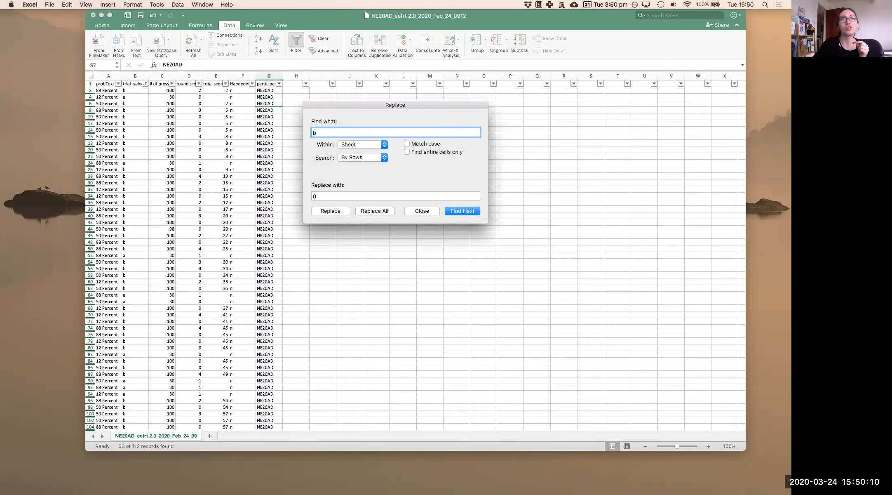
key("Tab")
key("BackSpace")
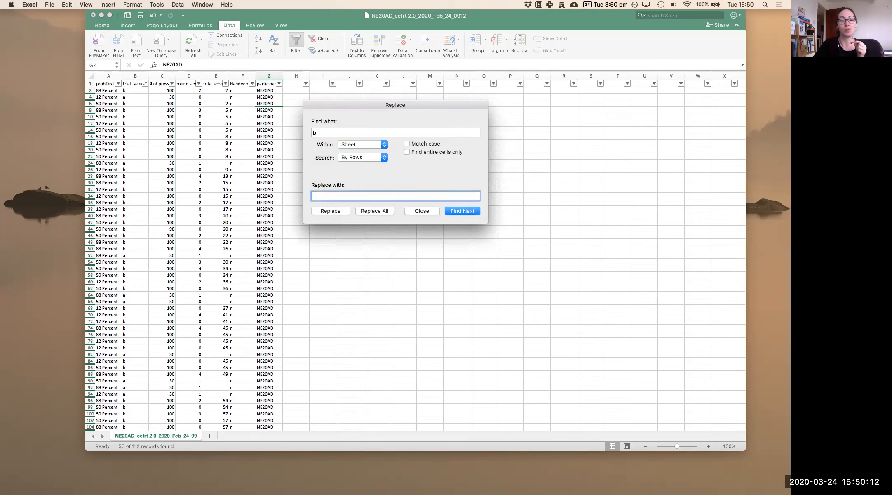
left_click(376, 211)
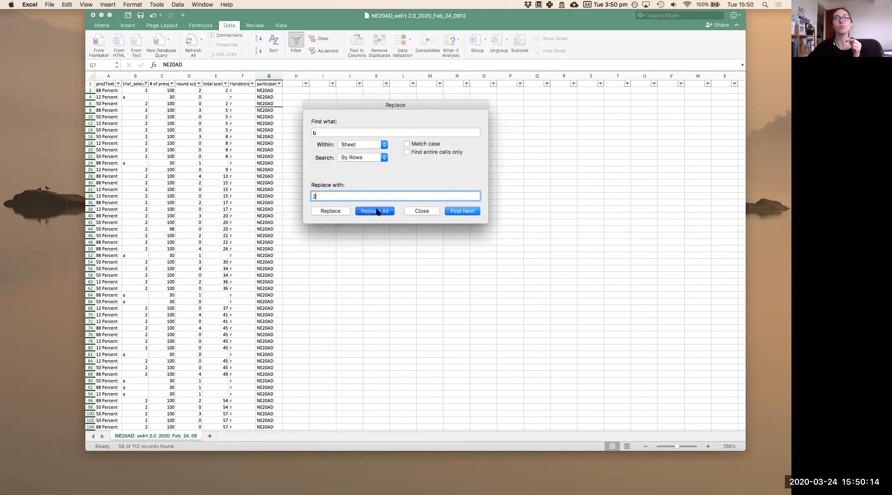
left_click(478, 178)
- Replace every a in the sheet with 1 and finish replacing
left_click(373, 132)
type("=")
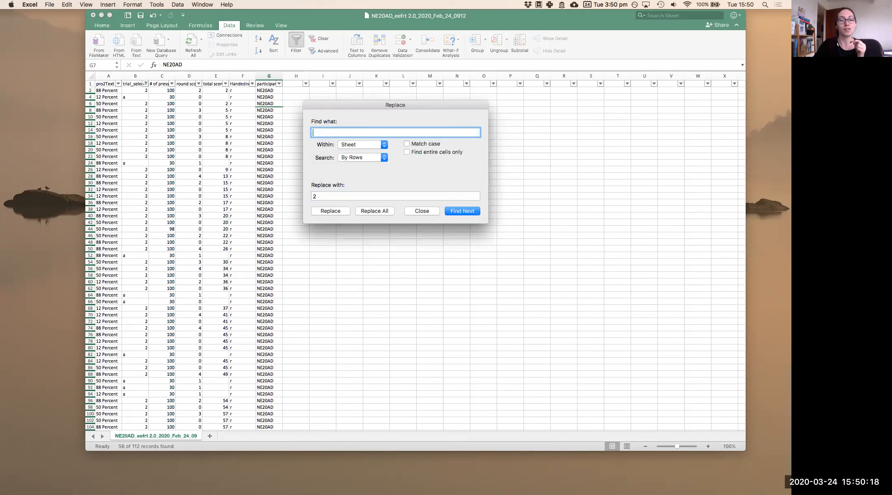
left_click(337, 197)
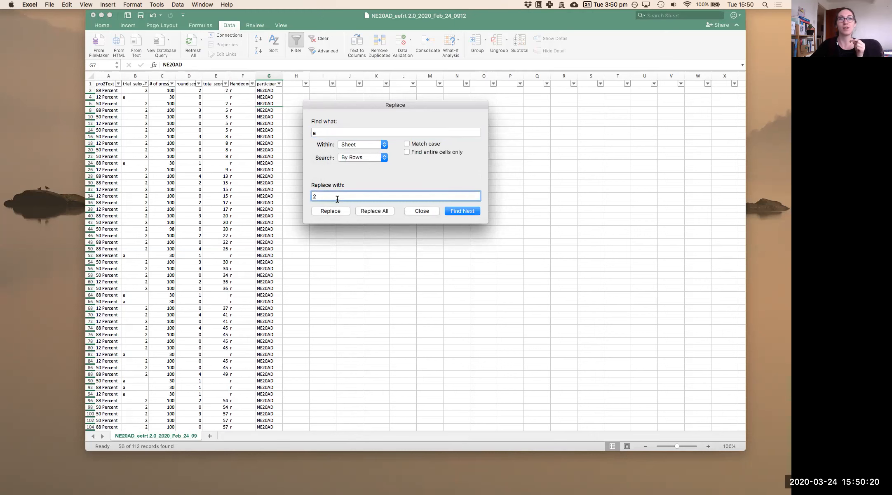
left_click(380, 211)
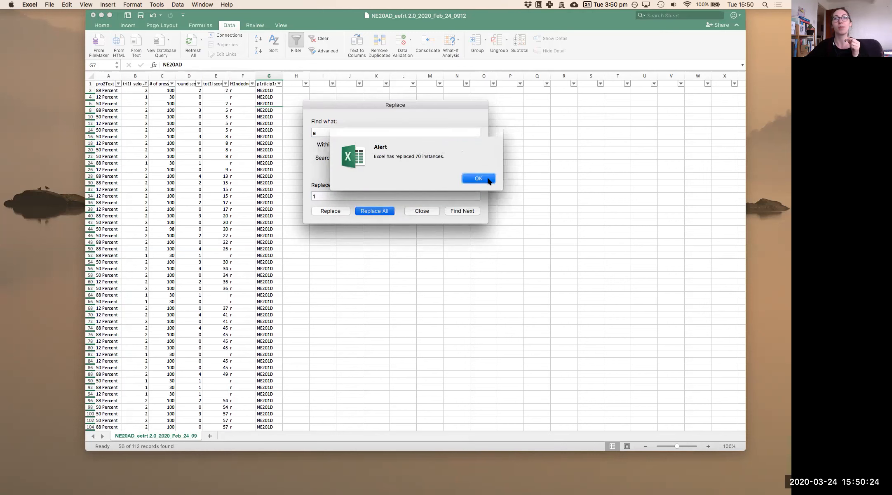
left_click(488, 179)
left_click(421, 210)
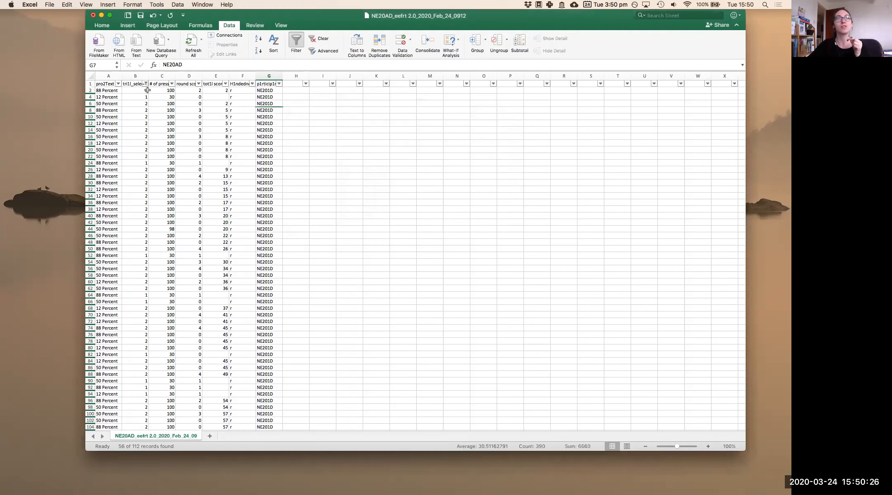
- Check the recoded values in the trial select keys column down to the end of the data
left_click(138, 82)
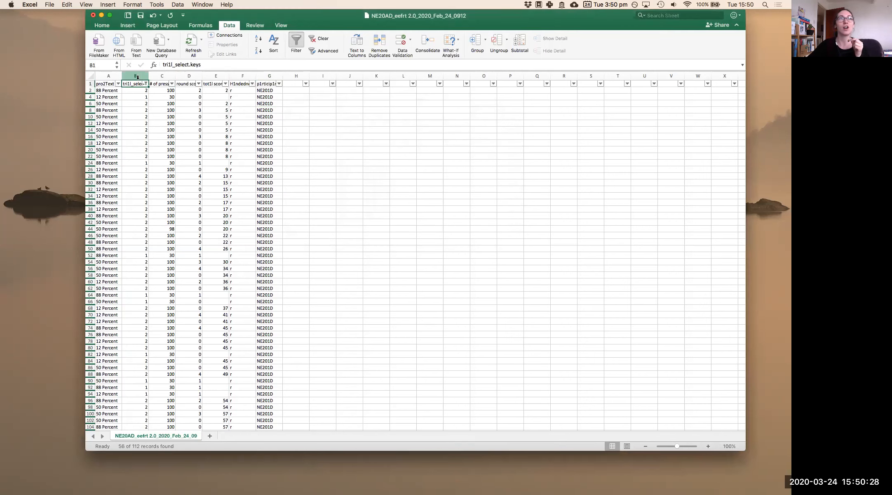
left_click(136, 76)
scroll(151, 90, "down", 6)
scroll(151, 90, "up", 6)
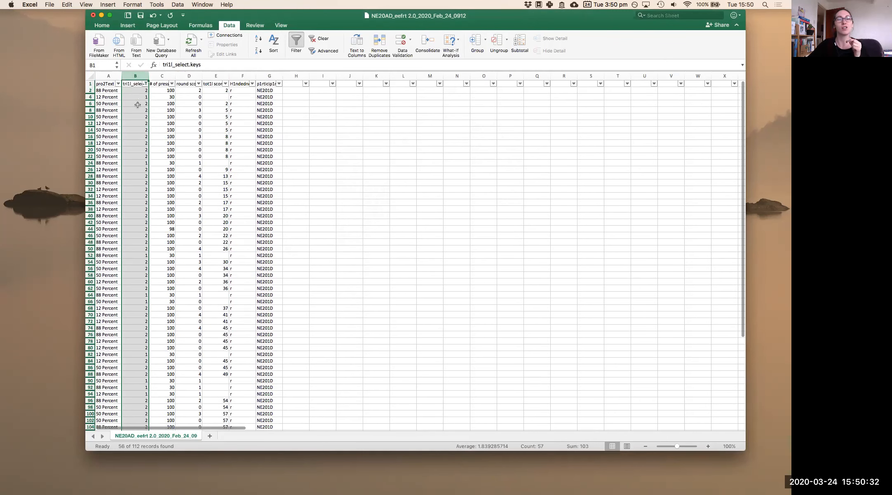
left_click(139, 91)
left_click(139, 98)
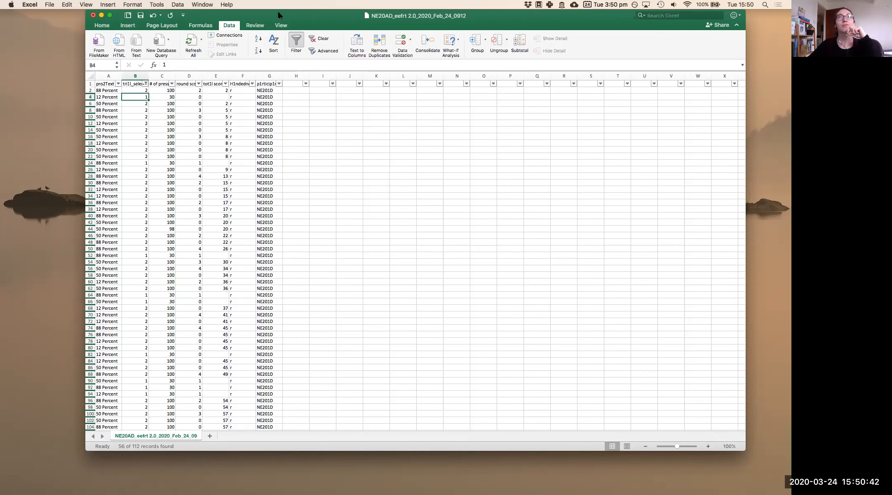
- Narrow the spreadsheet window and enlarge the SPSS Data Editor so both datasets sit side by side
left_click_drag(287, 10, 292, 10)
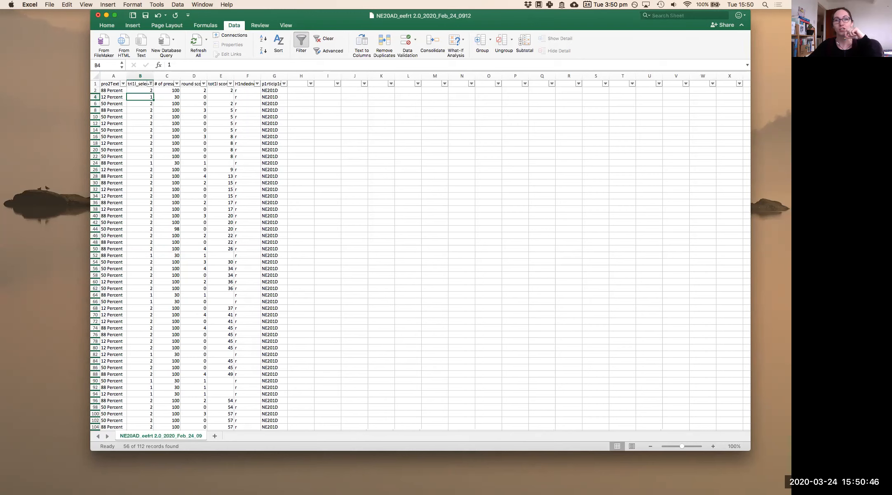
left_click_drag(643, 490, 676, 14)
left_click(321, 41)
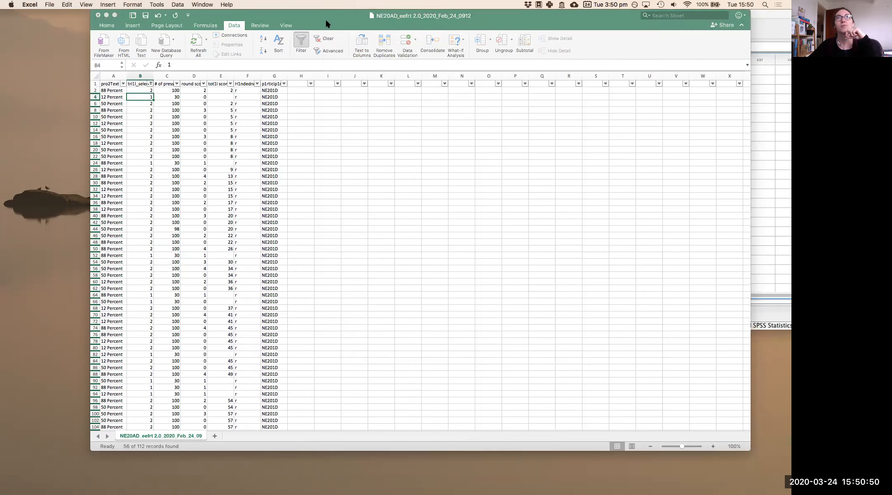
left_click_drag(750, 6, 296, 4)
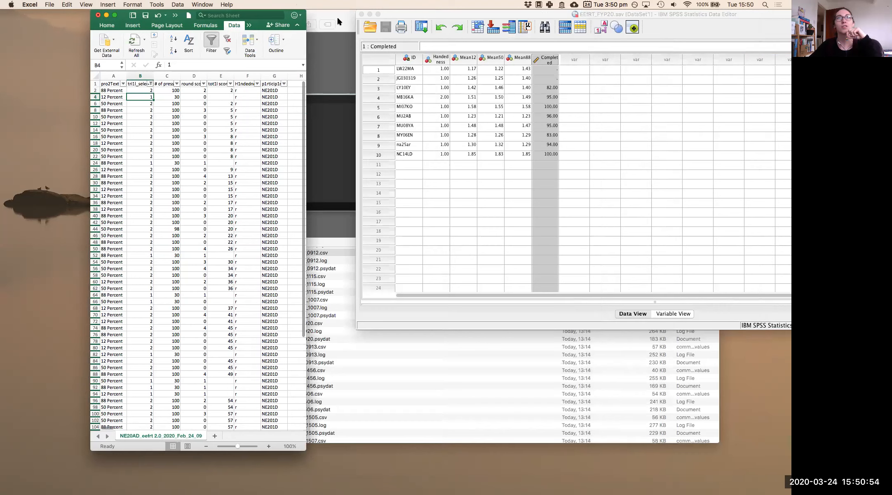
left_click(337, 17)
left_click(180, 15)
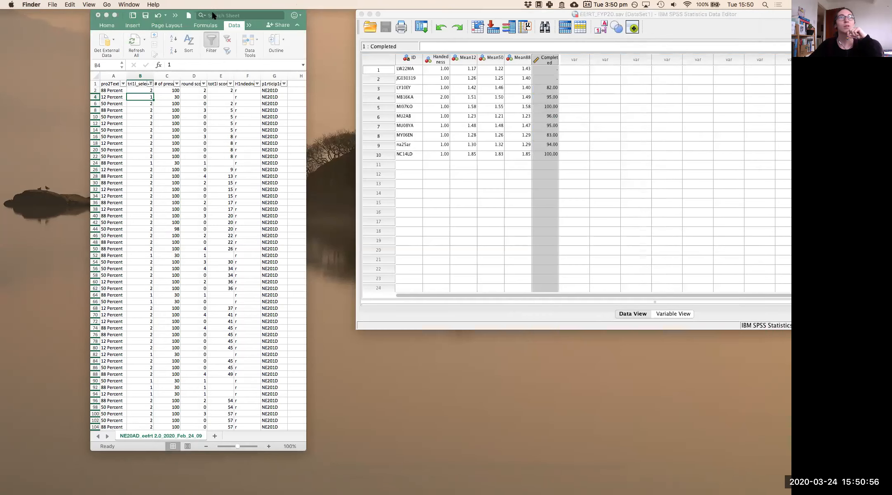
left_click_drag(306, 23, 355, 32)
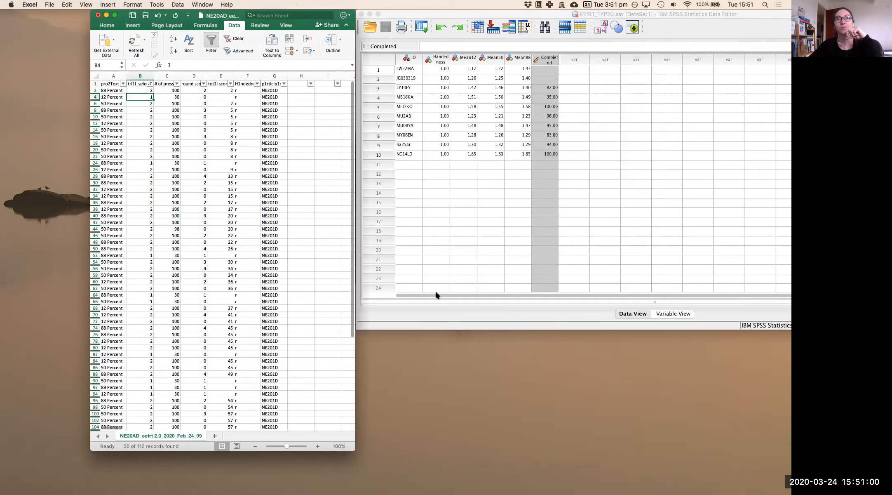
left_click_drag(438, 330, 437, 428)
- Copy the participant ID from cell G2 of the spreadsheet into the ID cell of row 11 in SPSS
left_click(408, 165)
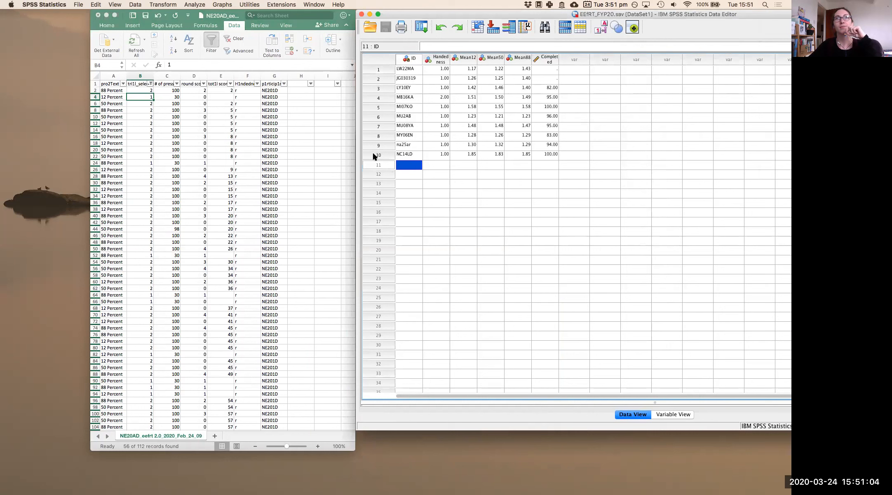
left_click(278, 89)
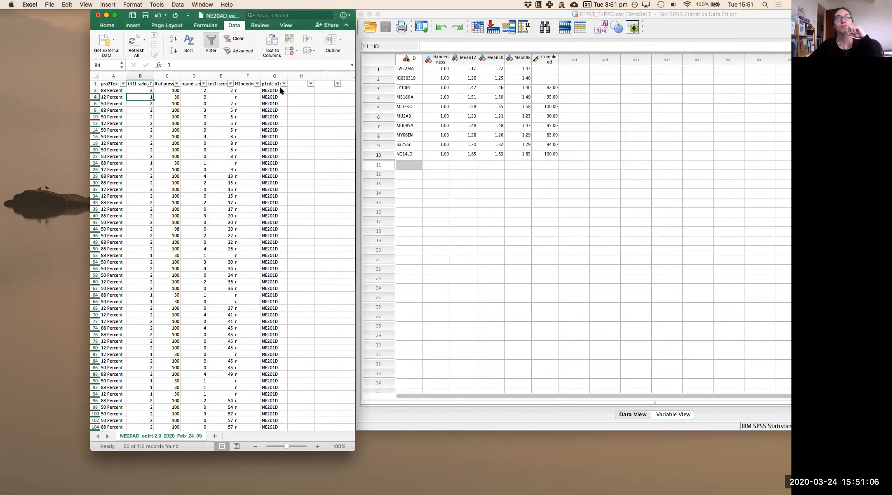
double_click(242, 62)
key("super+c")
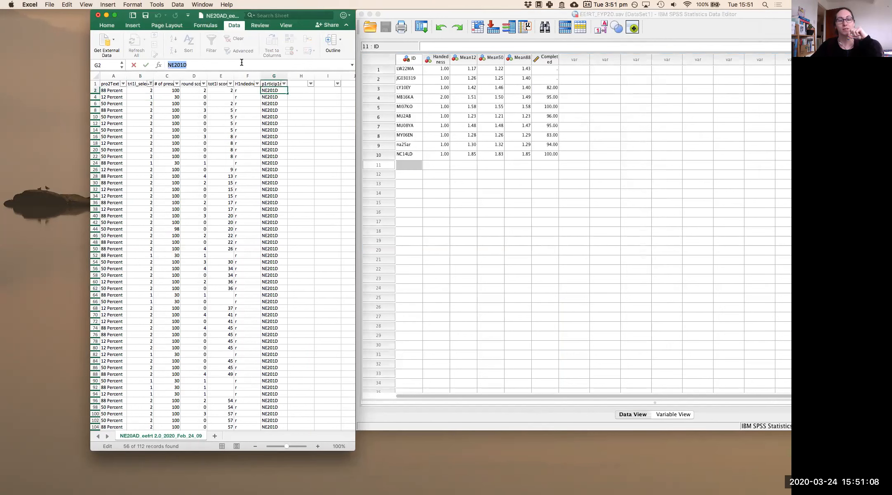
left_click(429, 46)
key("super+v")
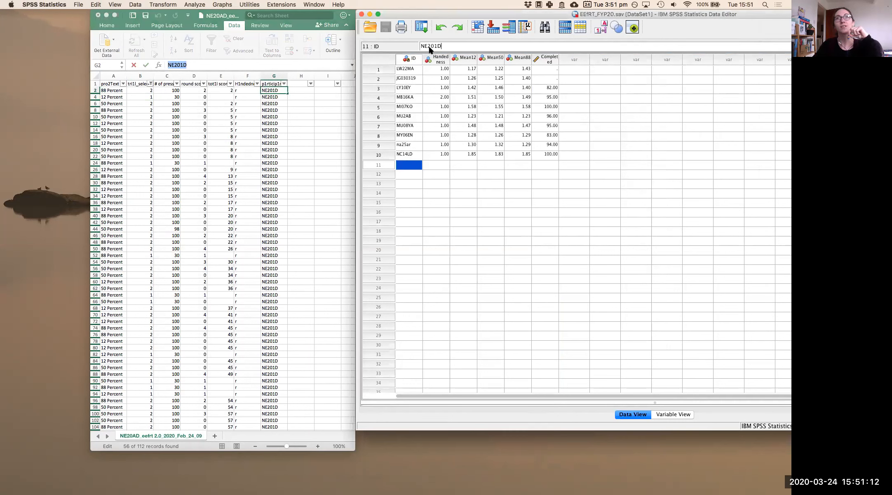
- Set Handedness to 1 for the new participant in row 11
left_click(433, 165)
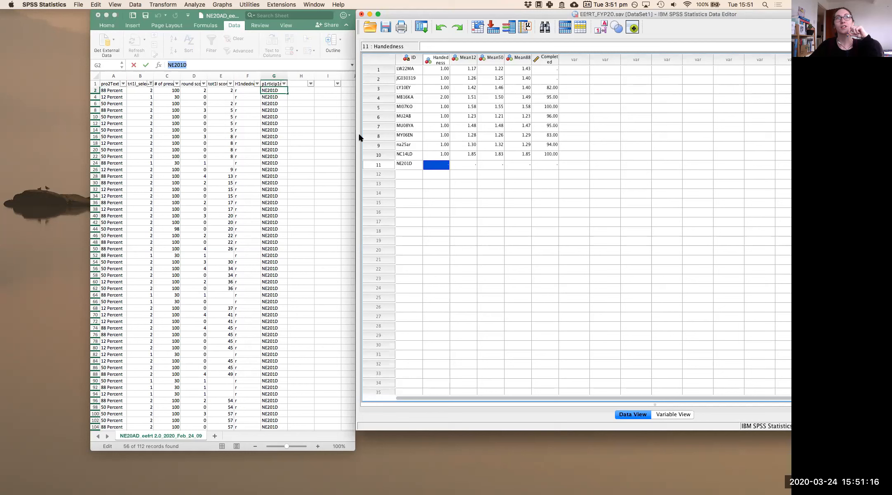
type("1")
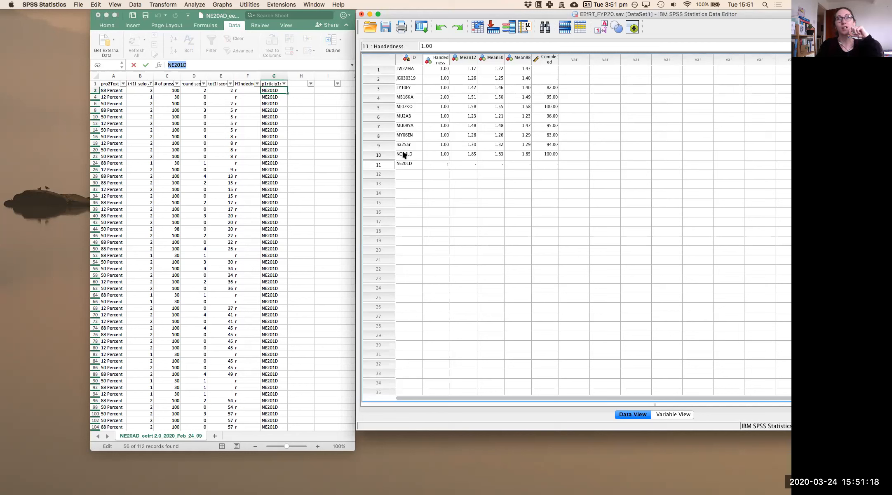
key("Return")
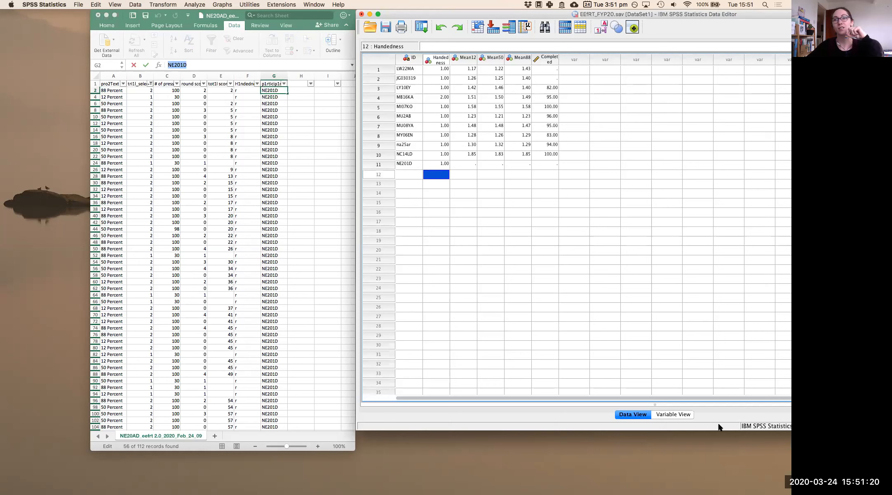
- Check the value labels of the Handedness variable and compare them with the spreadsheet's Handedness column
left_click(673, 413)
left_click(555, 60)
left_click(560, 58)
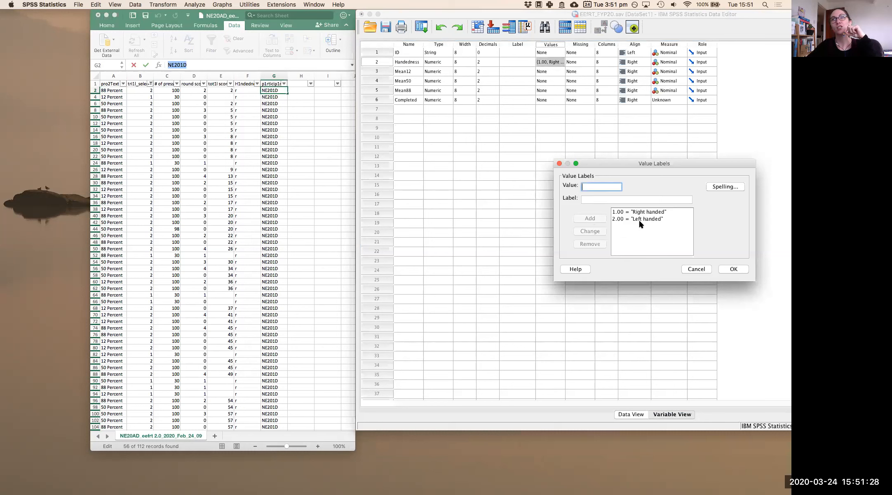
left_click(701, 269)
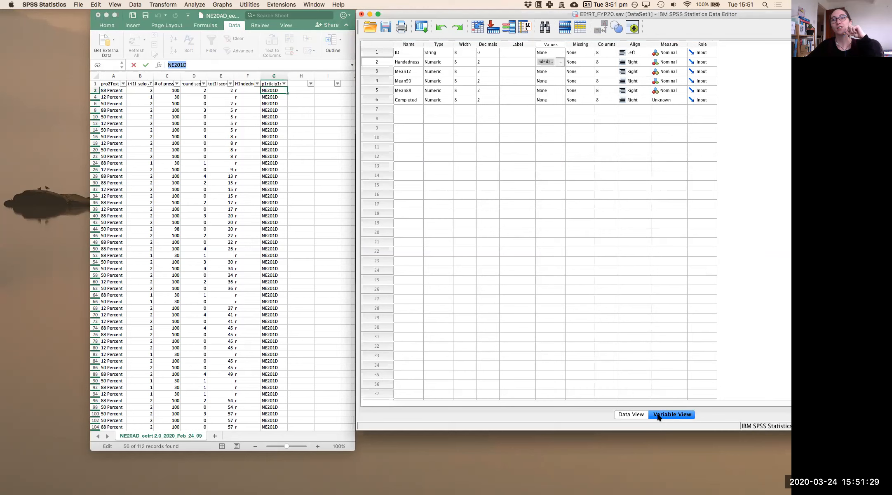
left_click(629, 414)
left_click(249, 91)
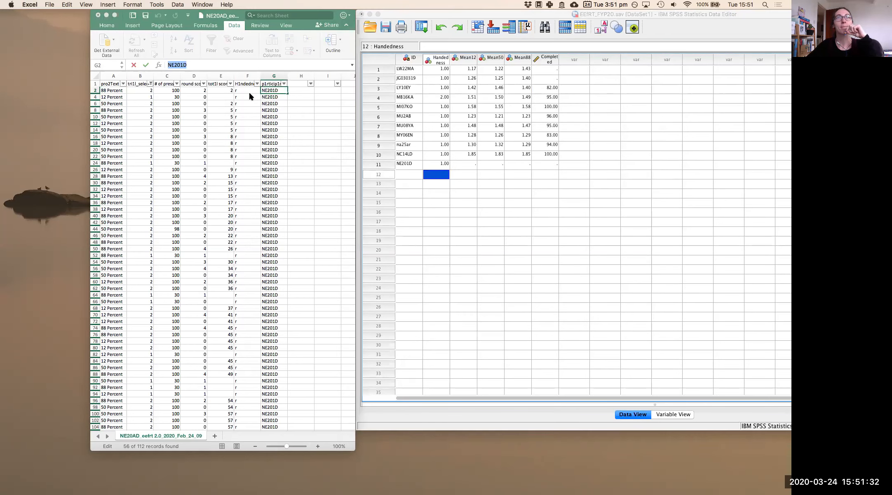
- Examine the count and average of all # of presses values in the spreadsheet for row 11's Completed entry in SPSS
left_click(453, 164)
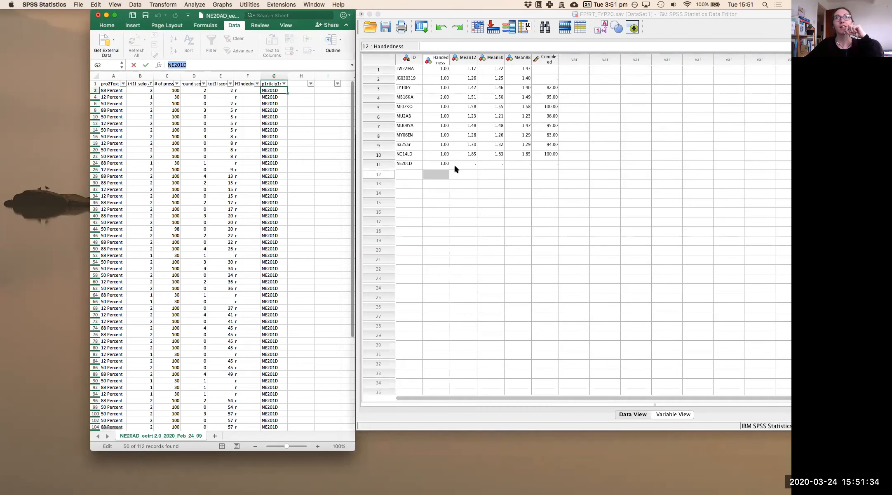
left_click(544, 165)
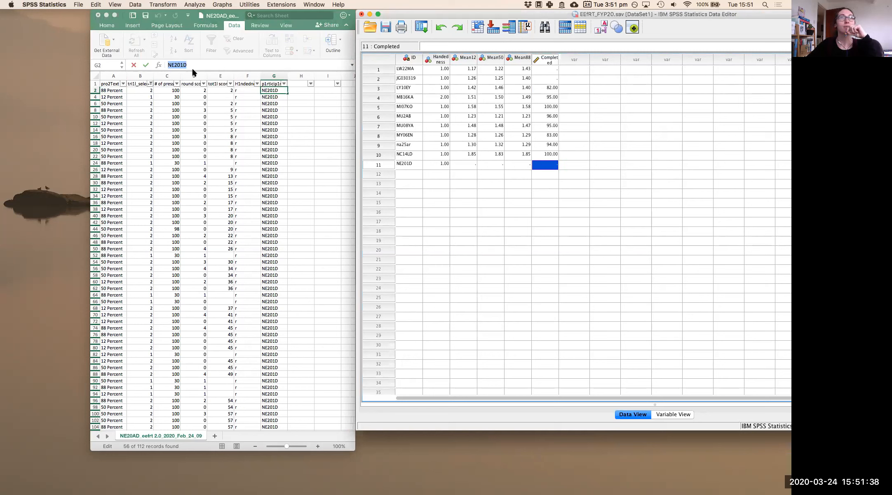
left_click(171, 91)
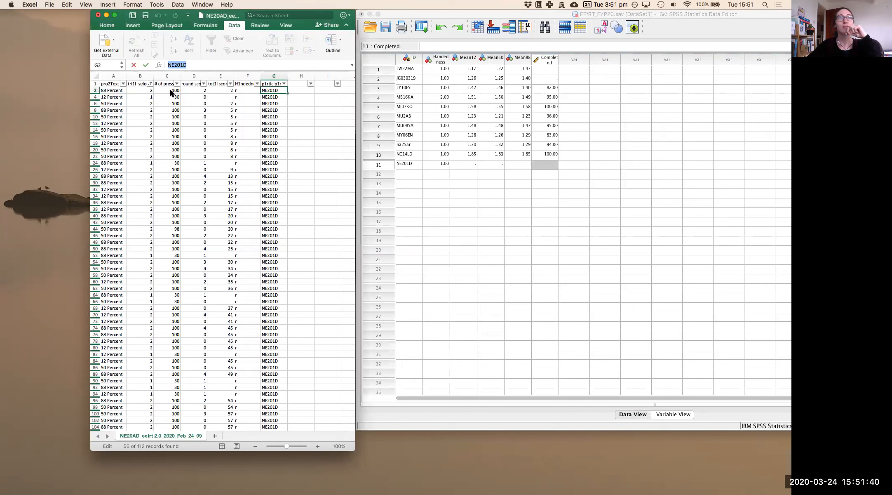
left_click_drag(167, 87, 164, 360)
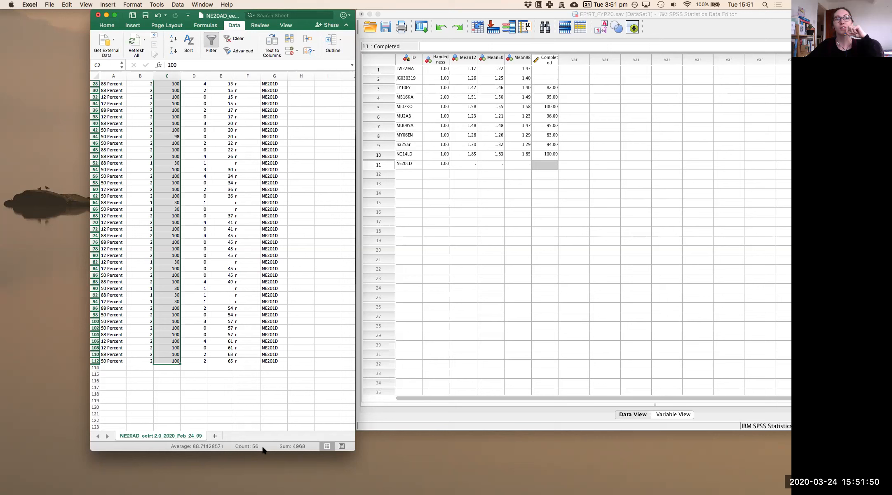
left_click(277, 388)
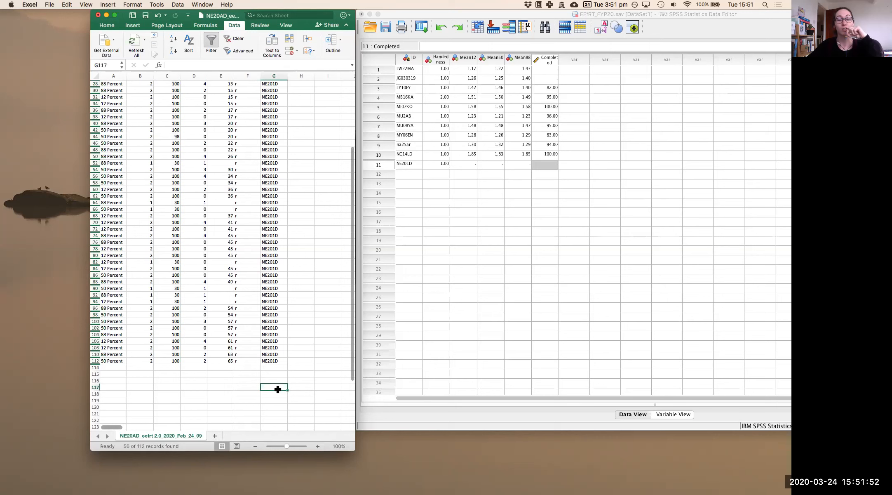
- Enter 56 in cell G117 and filter the # of presses column to show only 30 and 100
type("56")
key("Return")
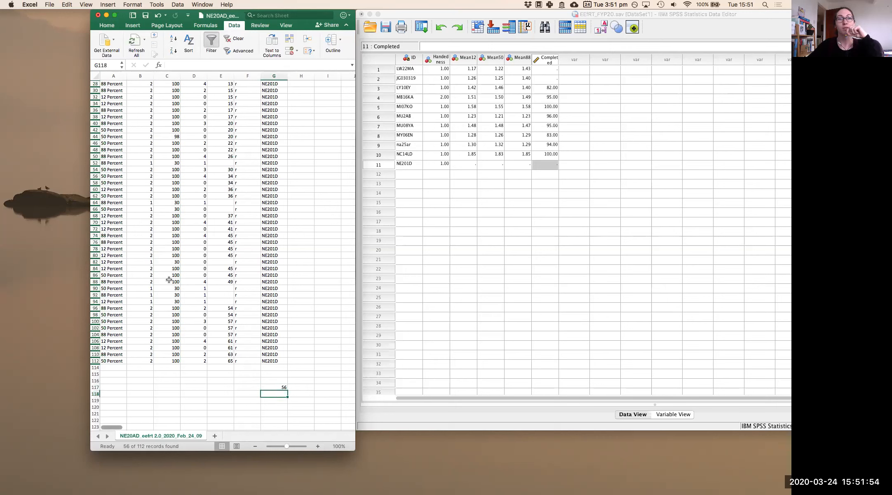
scroll(173, 146, "up", 5)
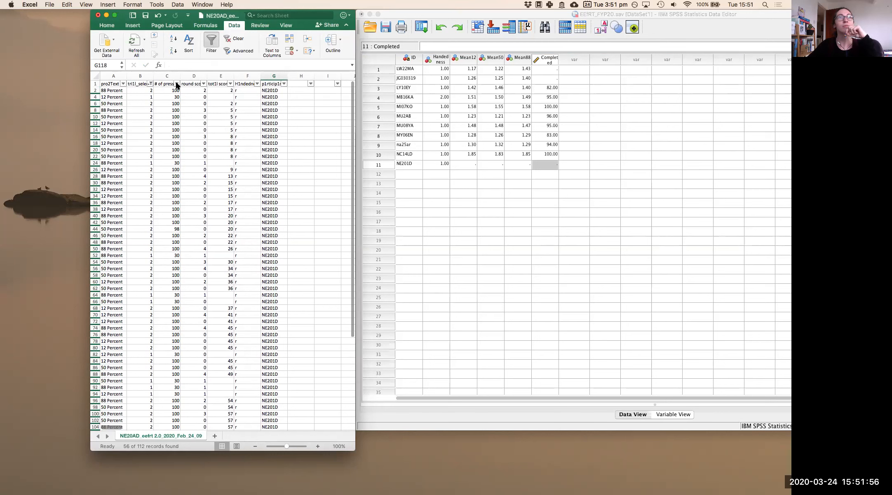
left_click(177, 83)
left_click(199, 118)
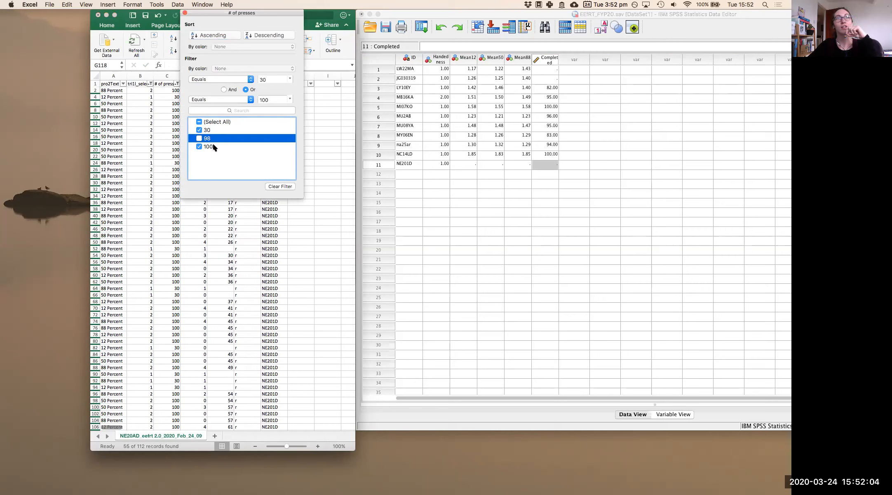
left_click(185, 15)
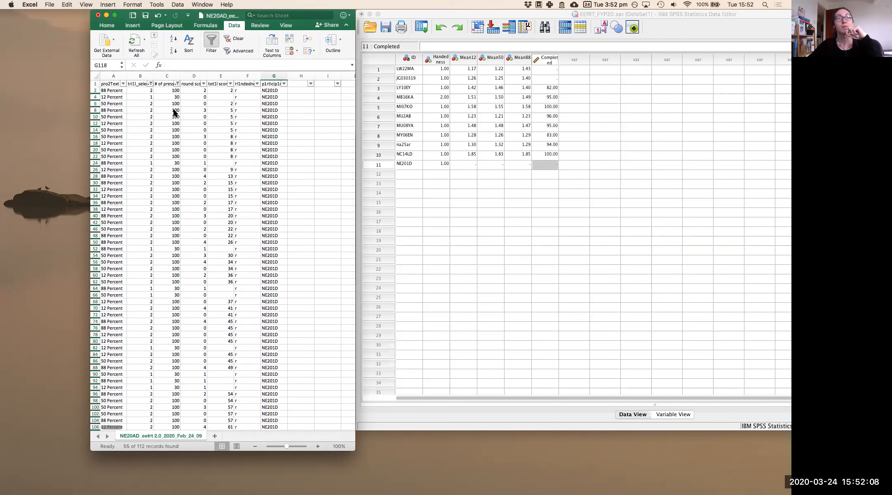
- Count the filtered # of presses values and enter 55 in cell H117
scroll(175, 113, "down", 3)
scroll(180, 112, "up", 3)
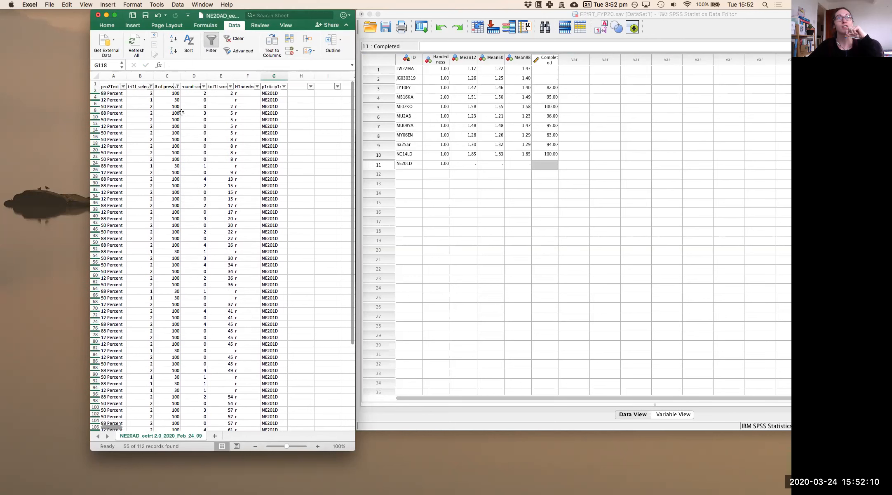
left_click_drag(173, 91, 182, 368)
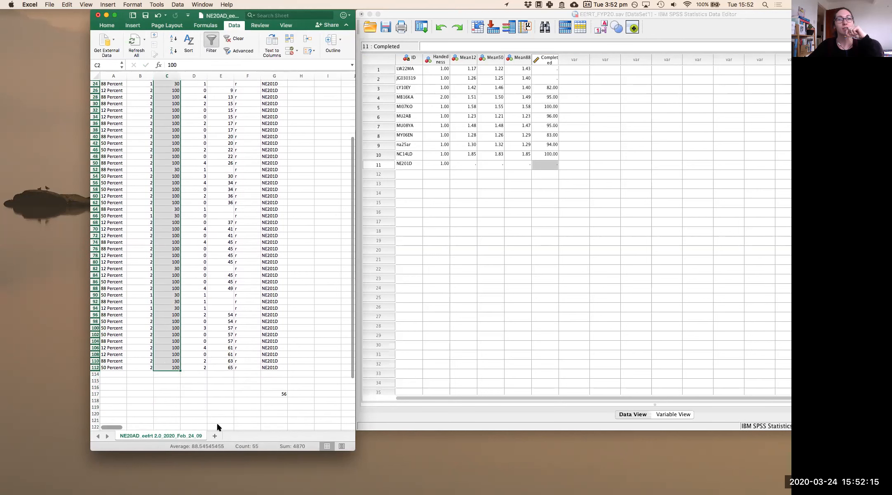
left_click(297, 394)
type("55")
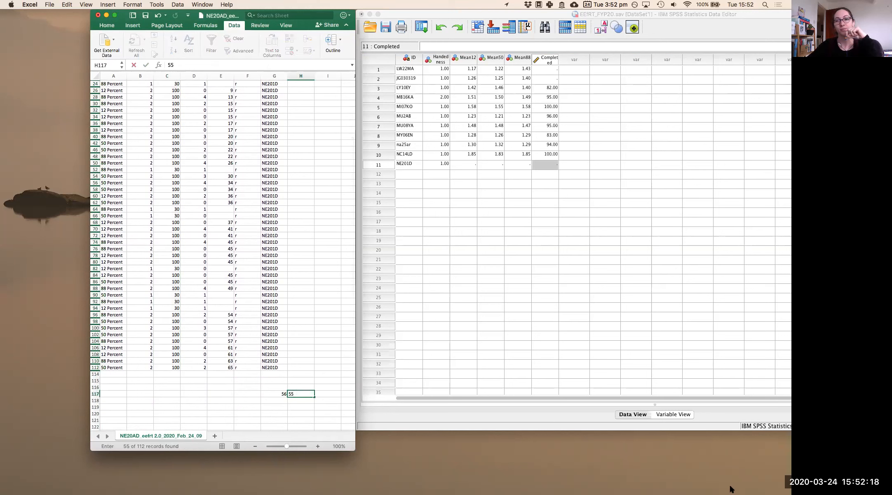
- Switch to Calculator, divide 55 by 56 and multiply the result by 100 to get the completion percentage
key("Return")
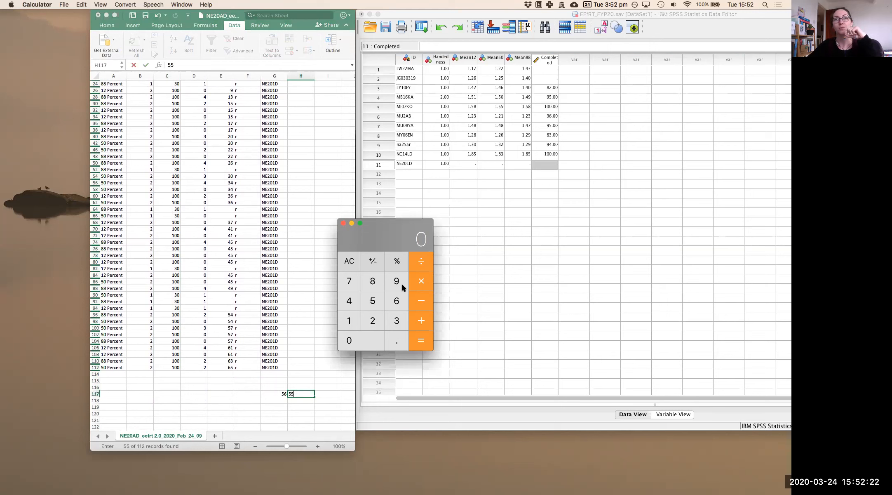
double_click(374, 300)
key("BackSpace")
key("6")
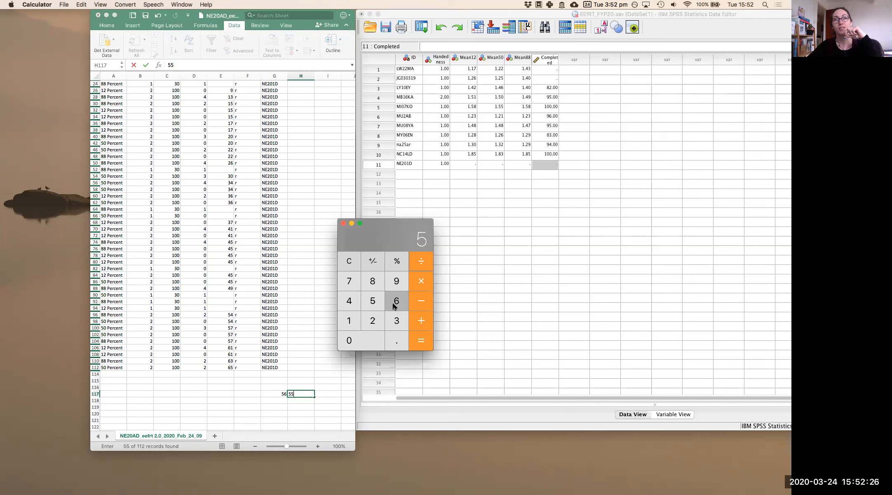
left_click(418, 339)
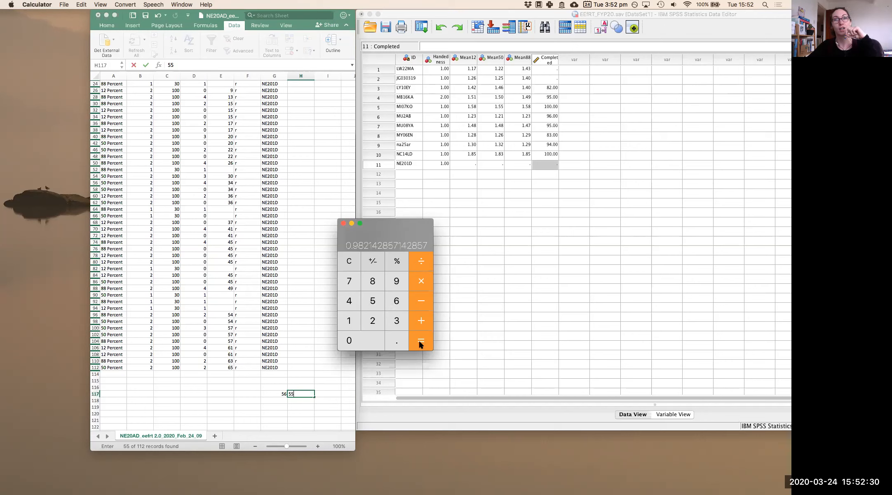
left_click(426, 277)
left_click(357, 318)
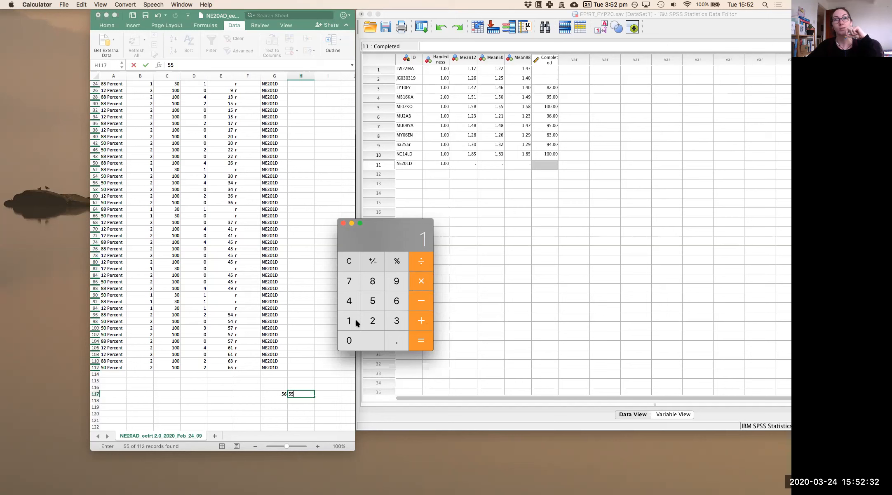
double_click(357, 336)
left_click(413, 336)
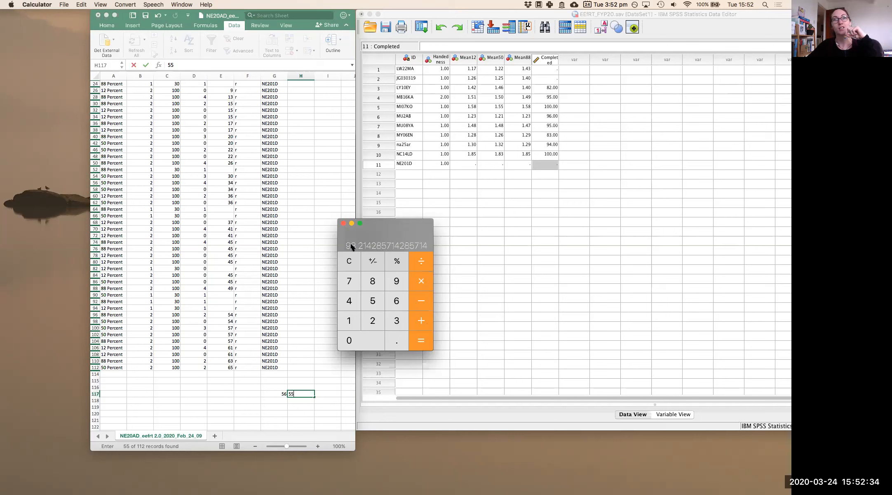
left_click(343, 223)
- Set Completed to 98 for the participant in row 11 of the SPSS dataset
left_click(543, 164)
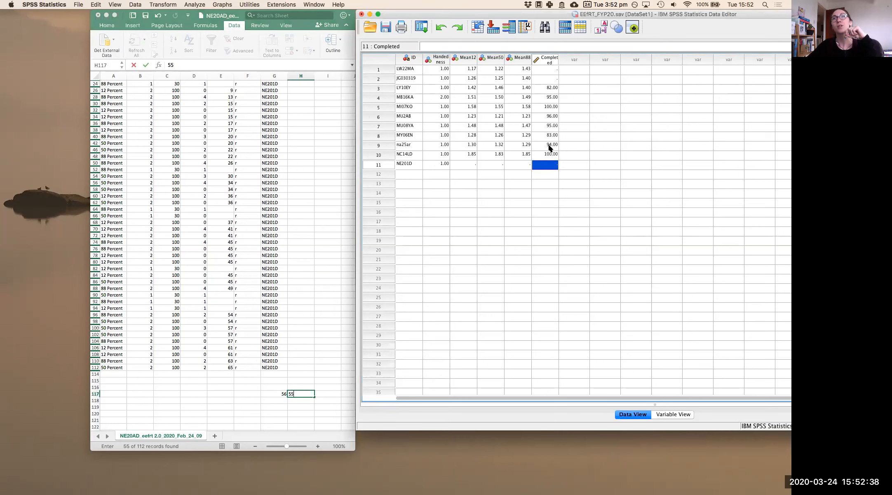
type("98")
key("Left")
key("Left")
key("Left")
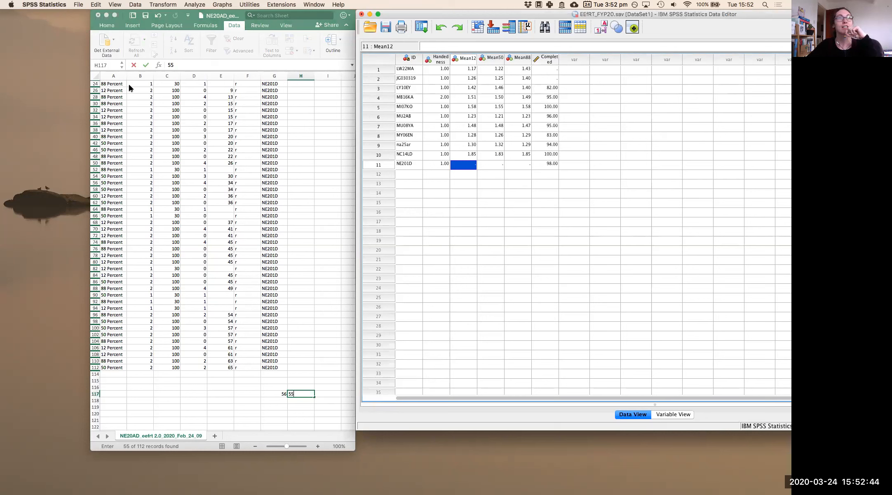
- Filter the spreadsheet's probability text column to show only the 12 Percent trials
scroll(124, 158, "up", 5)
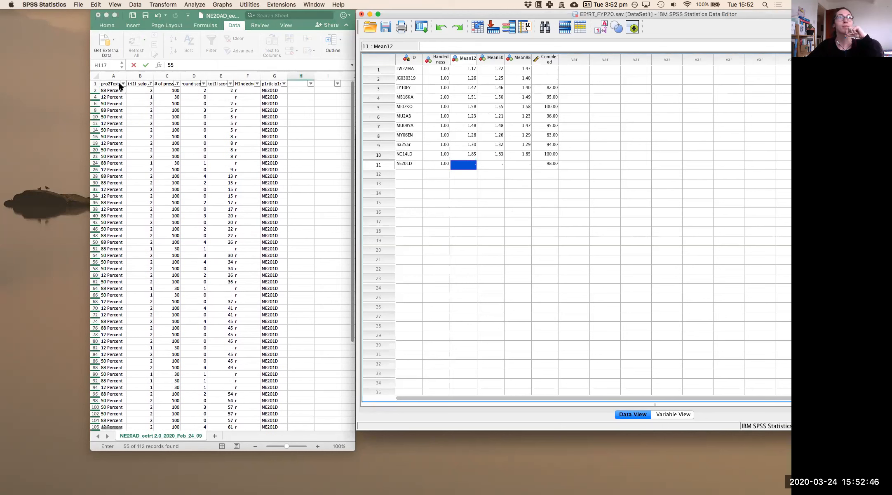
left_click(123, 83)
left_click(122, 83)
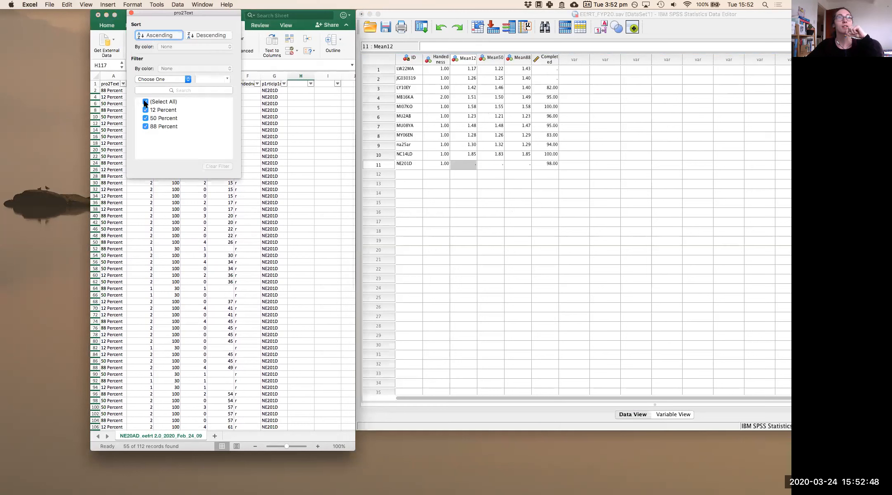
left_click(145, 109)
left_click(145, 122)
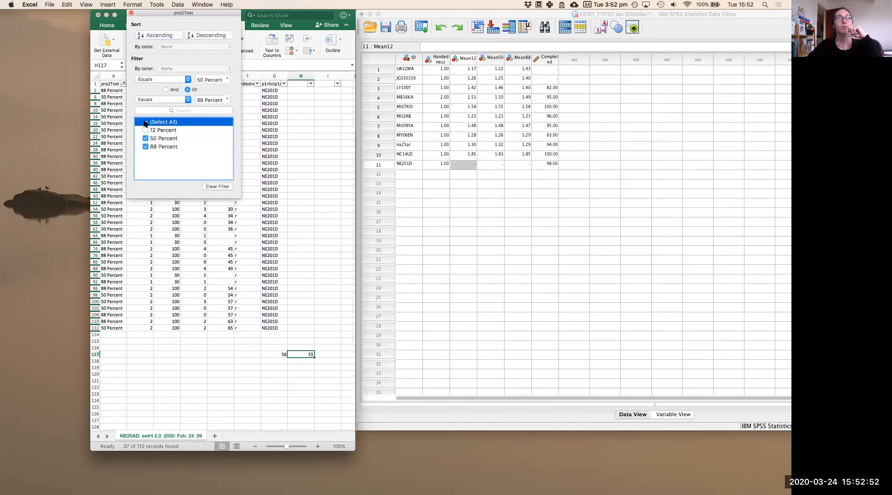
left_click(146, 101)
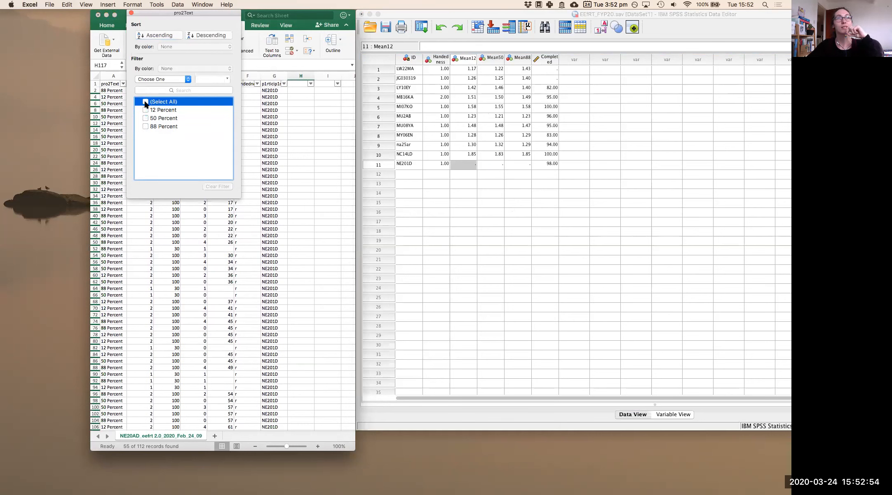
left_click(145, 109)
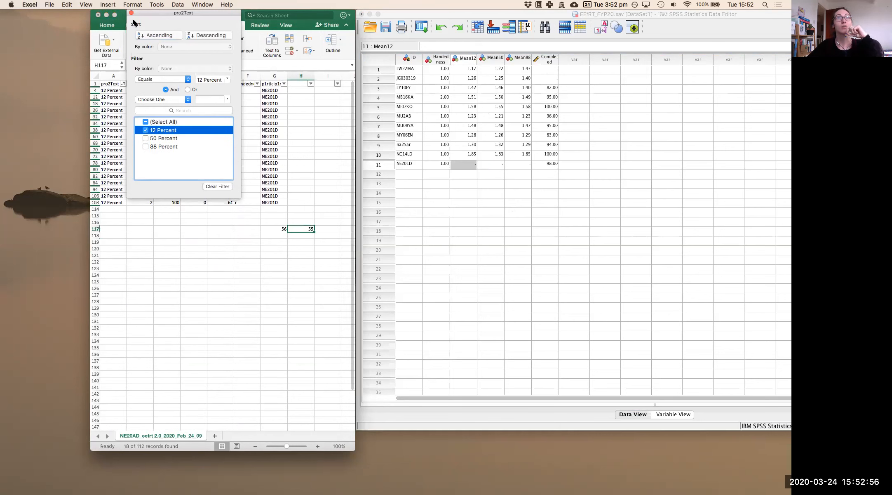
left_click(163, 229)
- Average the trial selection values of the 12 Percent trials, B4:B108, in cell B114
left_click(139, 209)
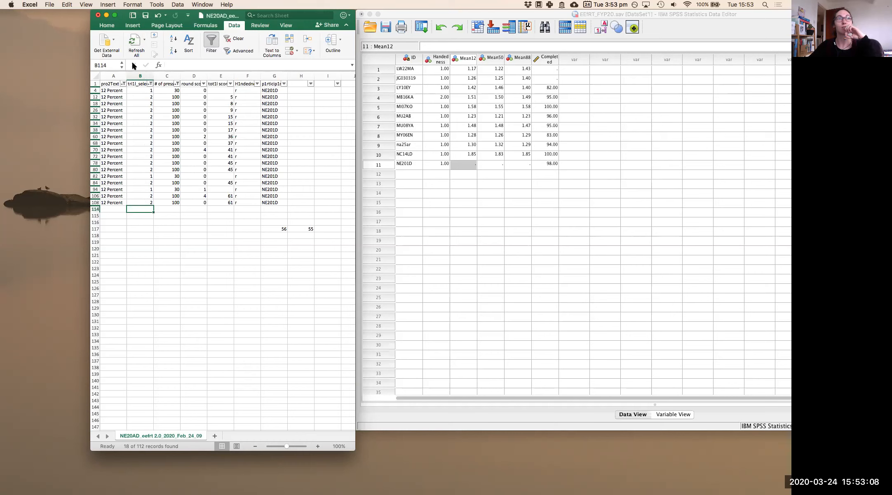
left_click(207, 27)
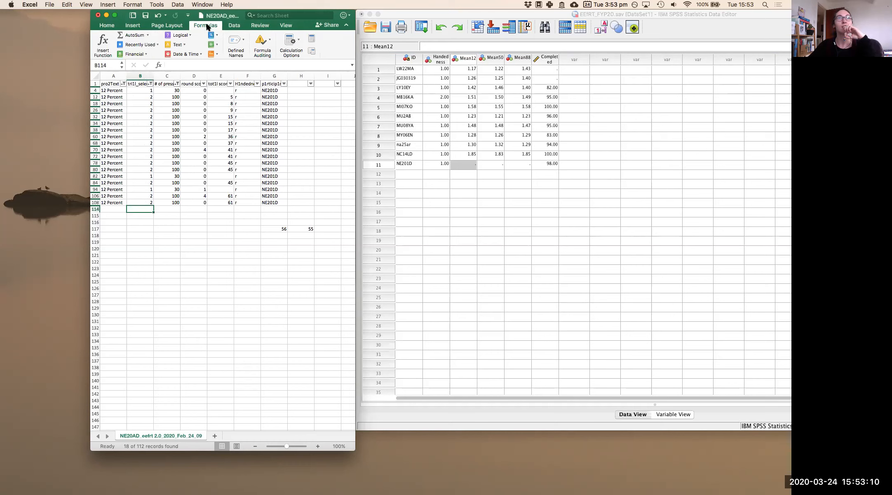
left_click(148, 36)
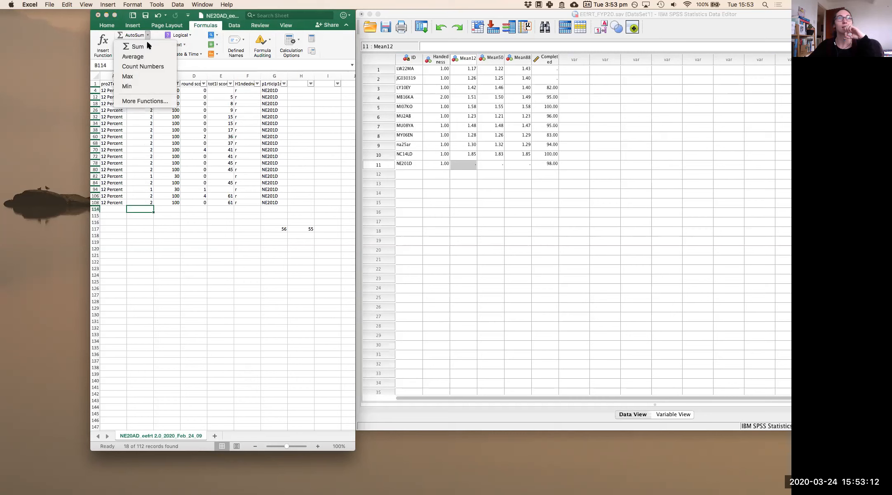
left_click(144, 54)
left_click_drag(142, 91, 136, 204)
key("Return")
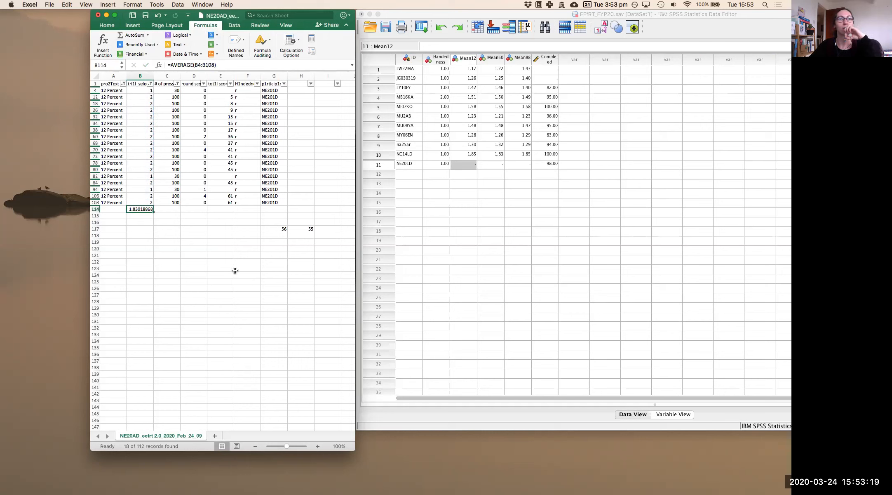
- Set Mean12 to 1.83 for the participant in row 11 of the SPSS dataset
left_click(457, 161)
type("1.8")
key("Tab")
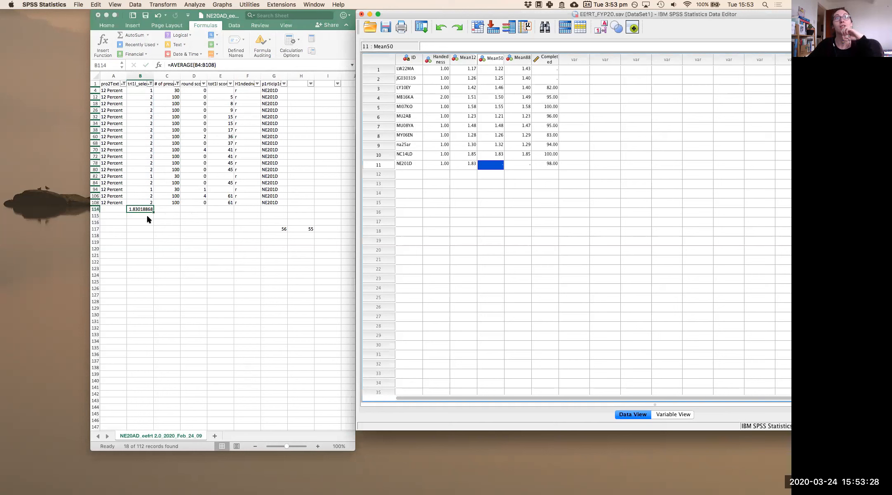
- Change the probability text filter in the spreadsheet to show only the 50 Percent trials
left_click(122, 84)
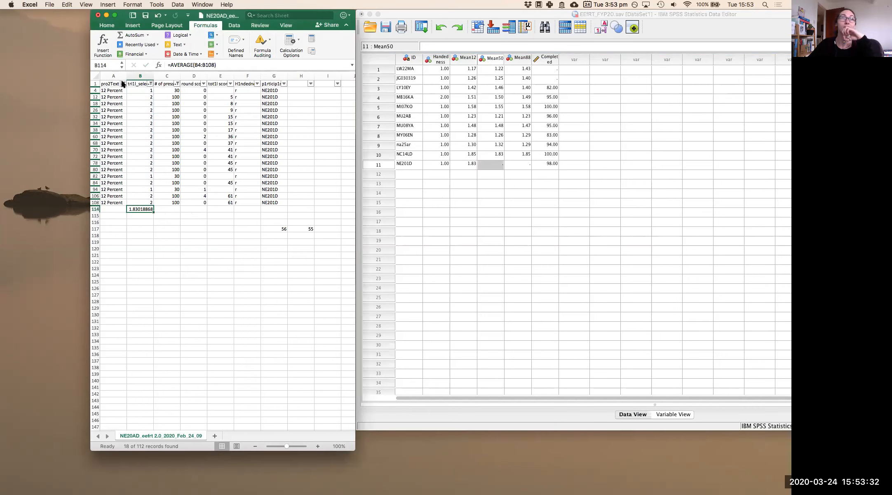
left_click(123, 83)
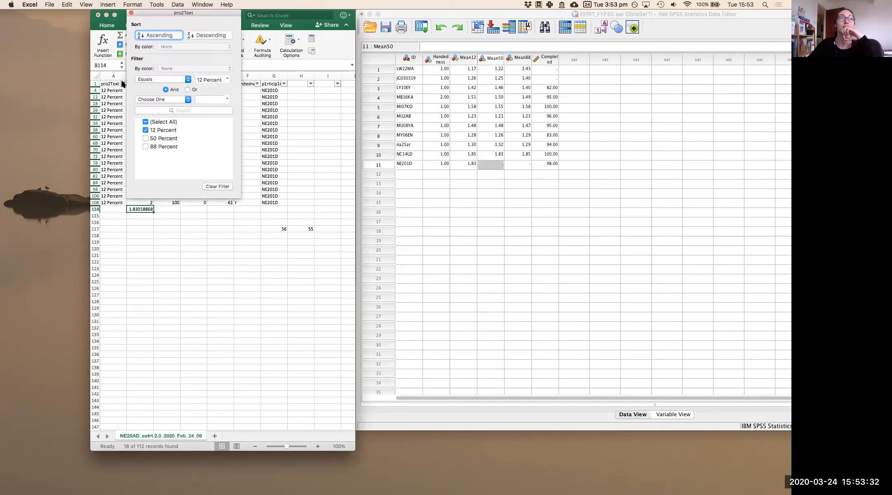
left_click(145, 138)
left_click(145, 130)
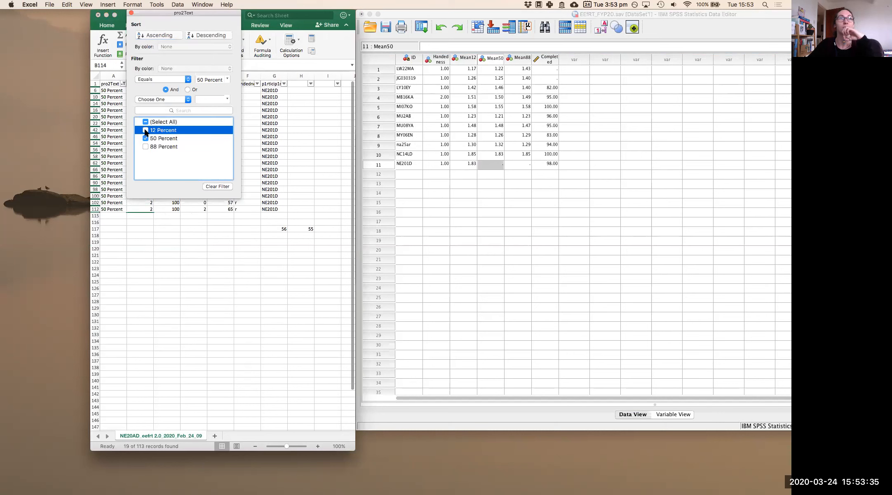
left_click(131, 13)
- Average the trial selection values of the 50 Percent trials in cell B115
left_click(145, 216)
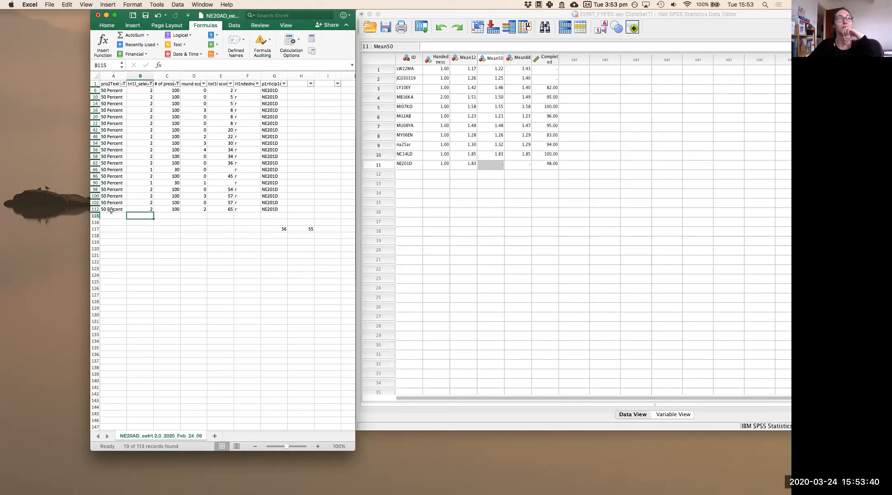
left_click(147, 35)
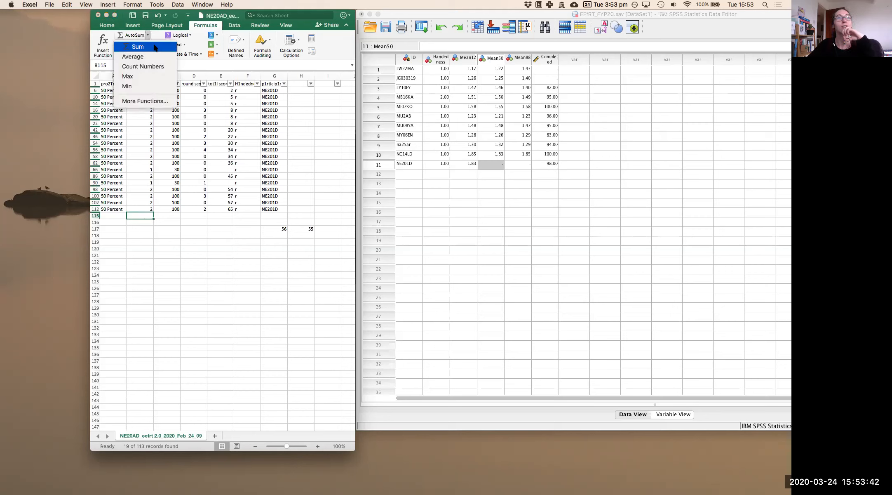
left_click(152, 56)
left_click_drag(145, 92, 139, 209)
key("Return")
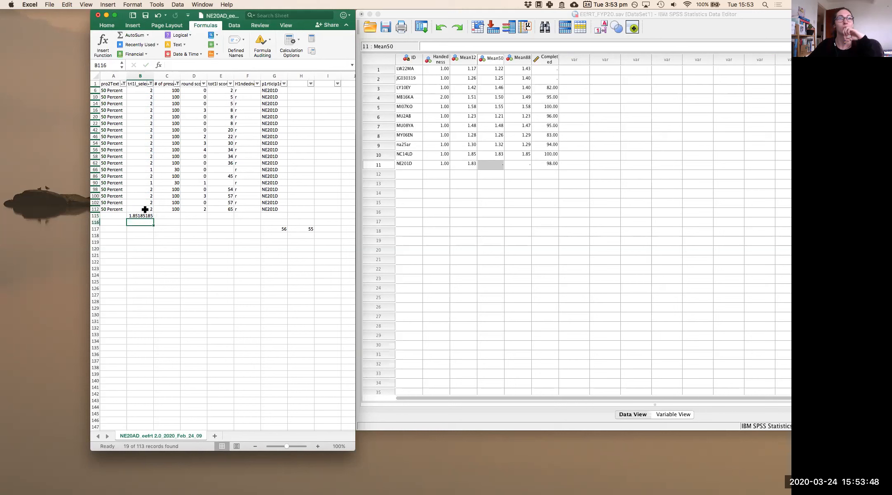
- Set Mean50 to 1.85 for the participant in row 11 of the SPSS dataset
left_click(486, 164)
type("1.")
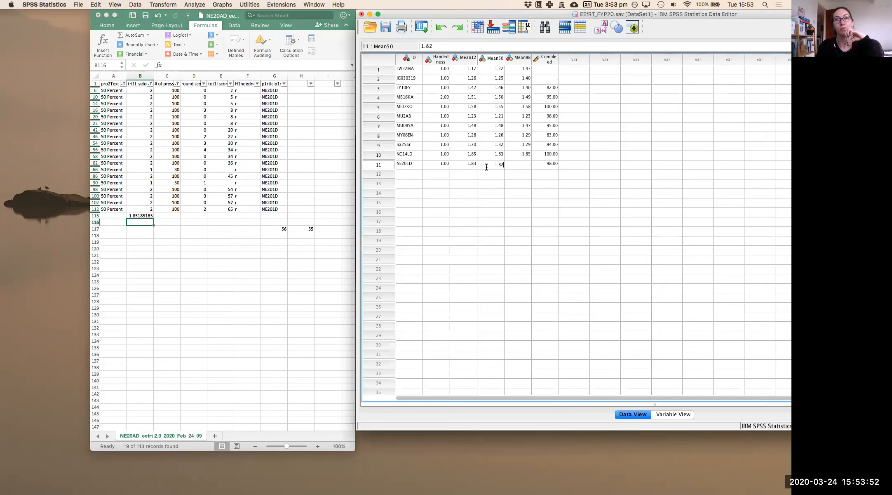
key("Tab")
left_click(485, 165)
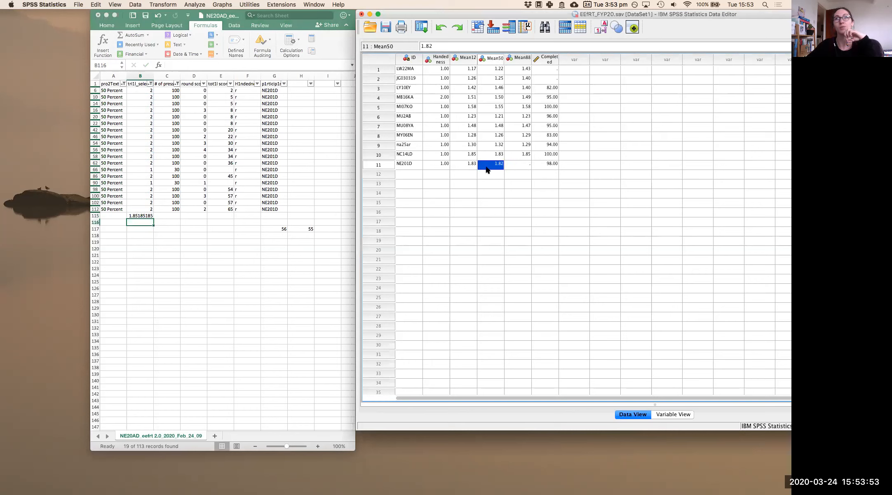
left_click(464, 46)
key("BackSpace")
type("5")
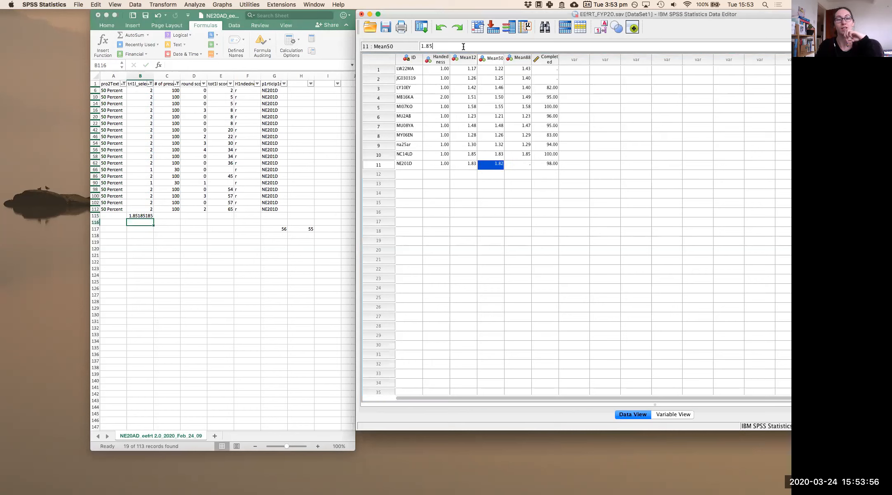
key("Tab")
- Change the probability text filter in the spreadsheet to show only the 88 Percent trials
left_click(123, 83)
left_click(139, 136)
left_click(138, 143)
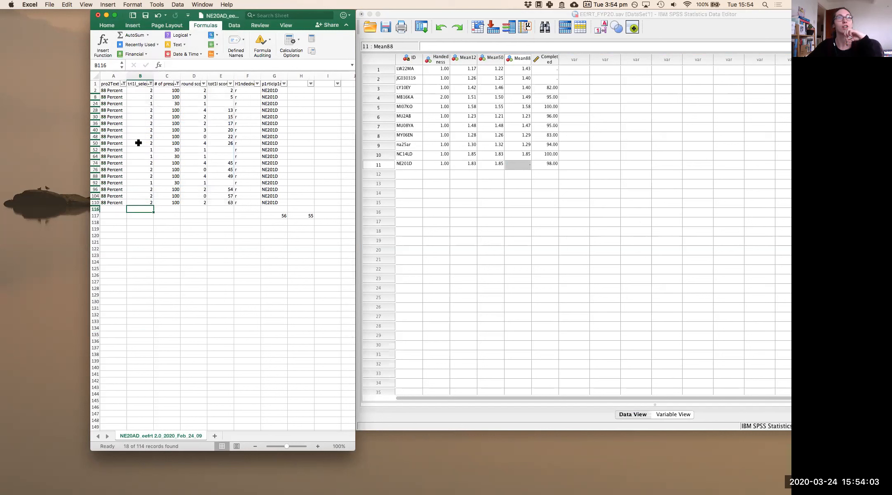
- Average the trial selection values of the 88 Percent trials in cell B116
left_click(145, 36)
left_click(138, 56)
left_click_drag(144, 91, 144, 198)
key("Return")
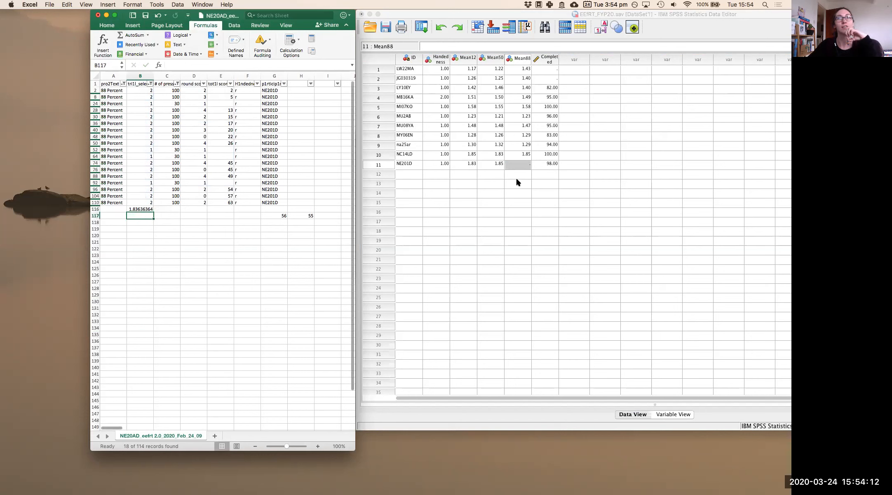
- Set Mean88 to 1.84 for the participant in row 11 of the SPSS dataset
left_click(517, 163)
type("1.")
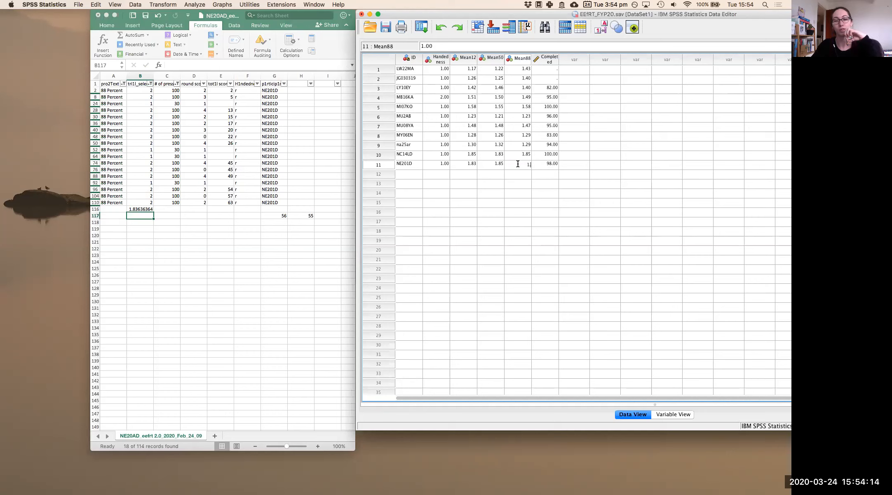
type("8")
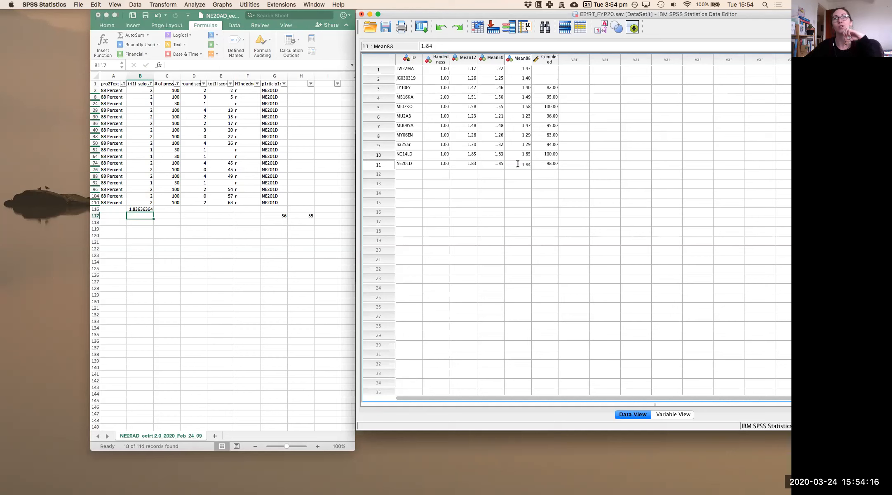
type("4")
key("Return")
left_click(488, 165)
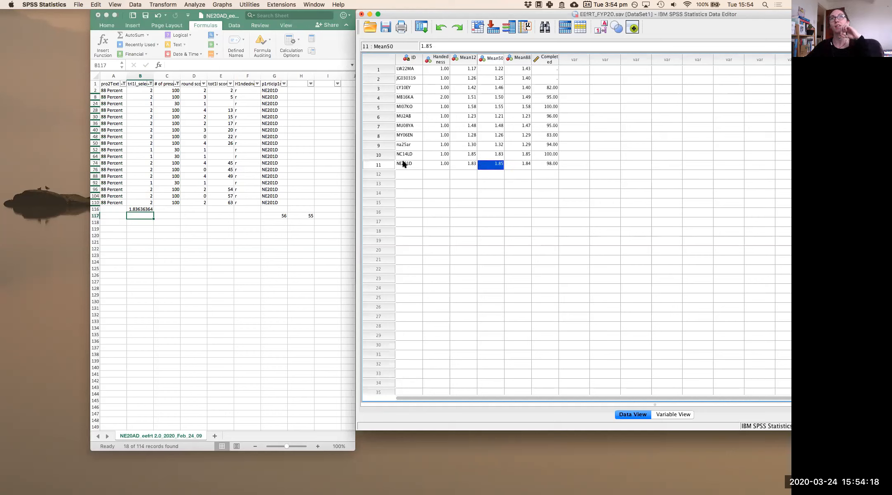